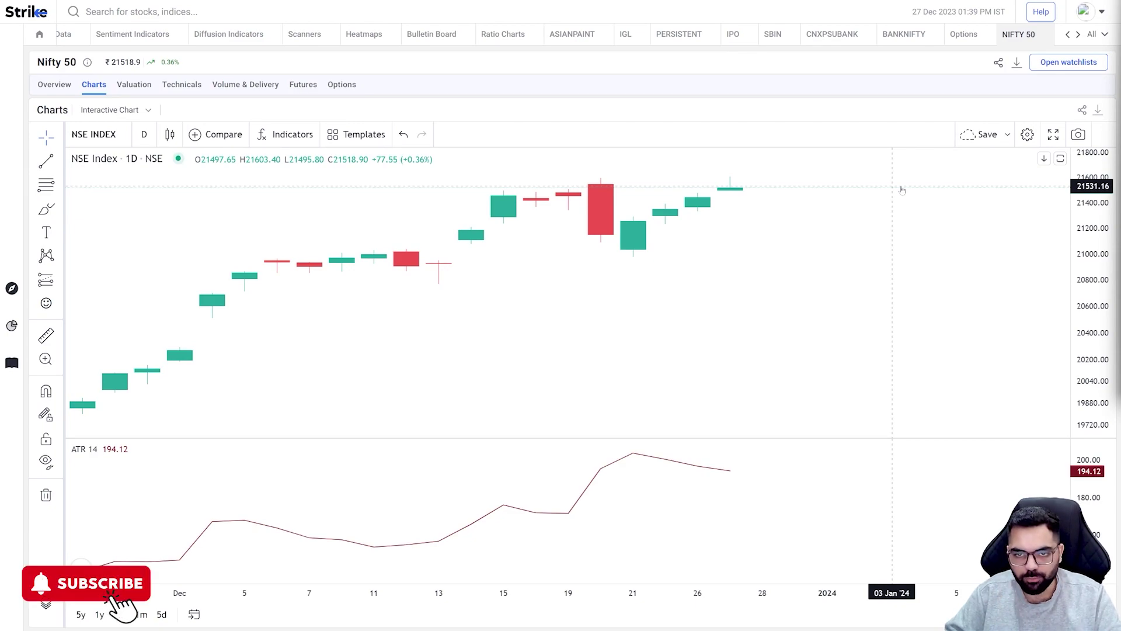
Step: Zoom the Nifty 50 daily chart out until the candles and ATR 14 pane reach September
scroll(902, 190, "down", 2)
scroll(902, 189, "down", 2)
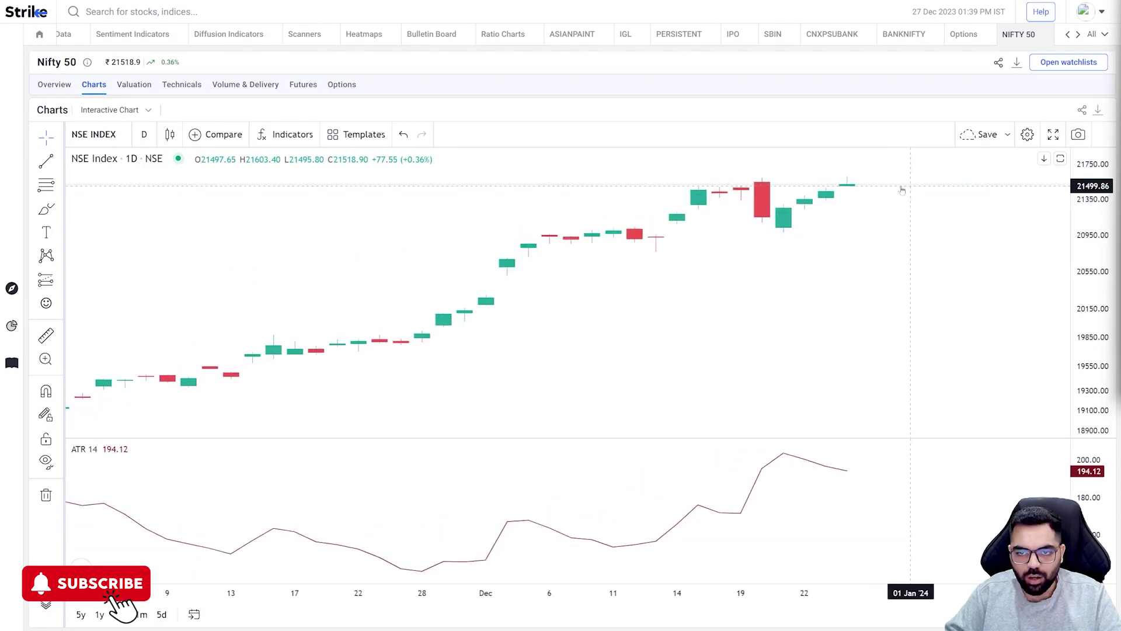
scroll(902, 190, "down", 2)
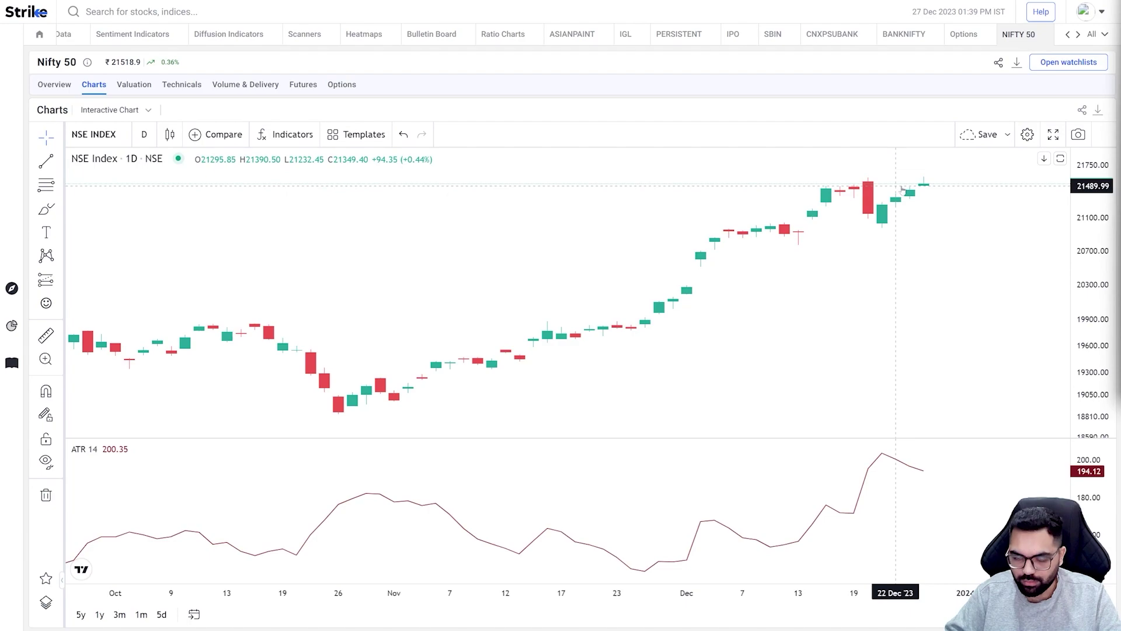
scroll(903, 188, "down", 2)
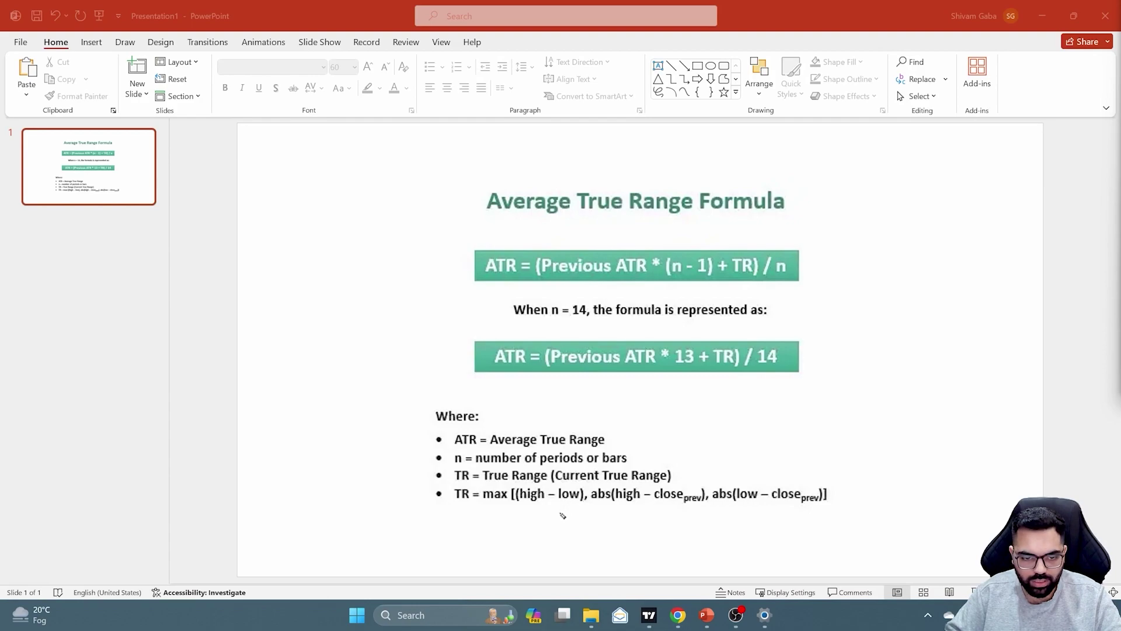
Step: Underline TR and the (high – low), high, close and low terms in red ink
left_click_drag(454, 503, 471, 501)
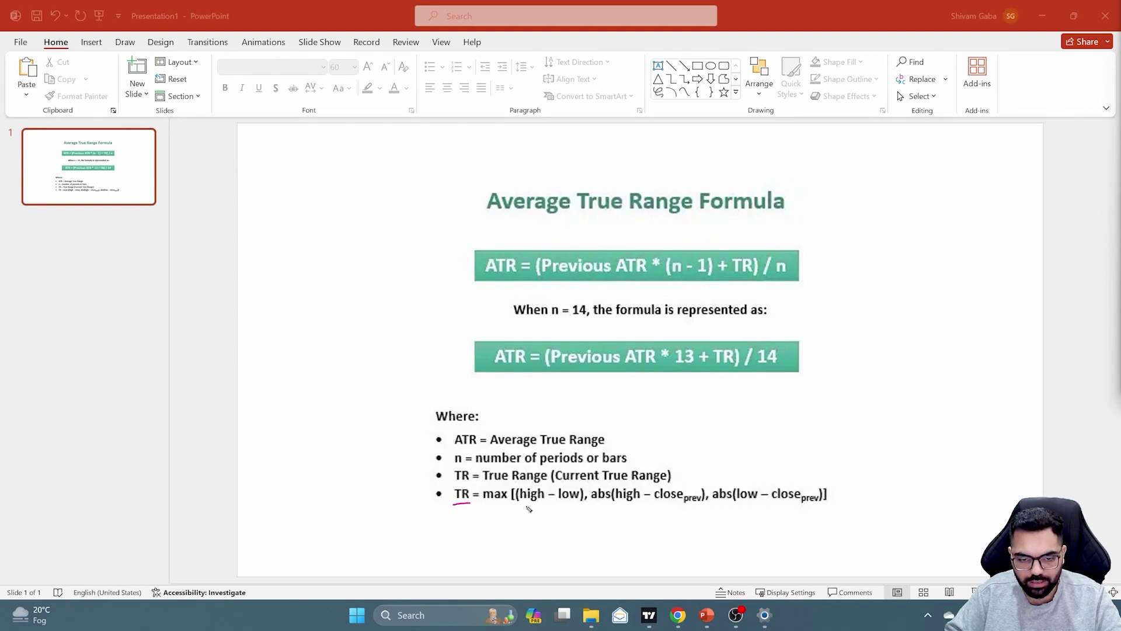
left_click_drag(518, 504, 568, 503)
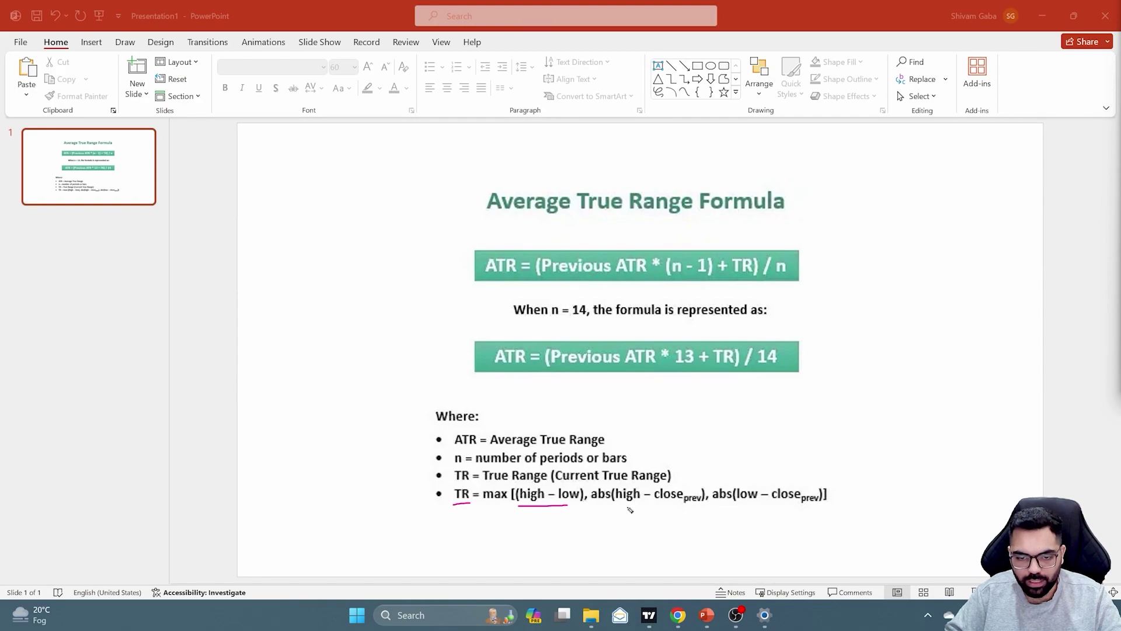
left_click_drag(623, 507, 691, 509)
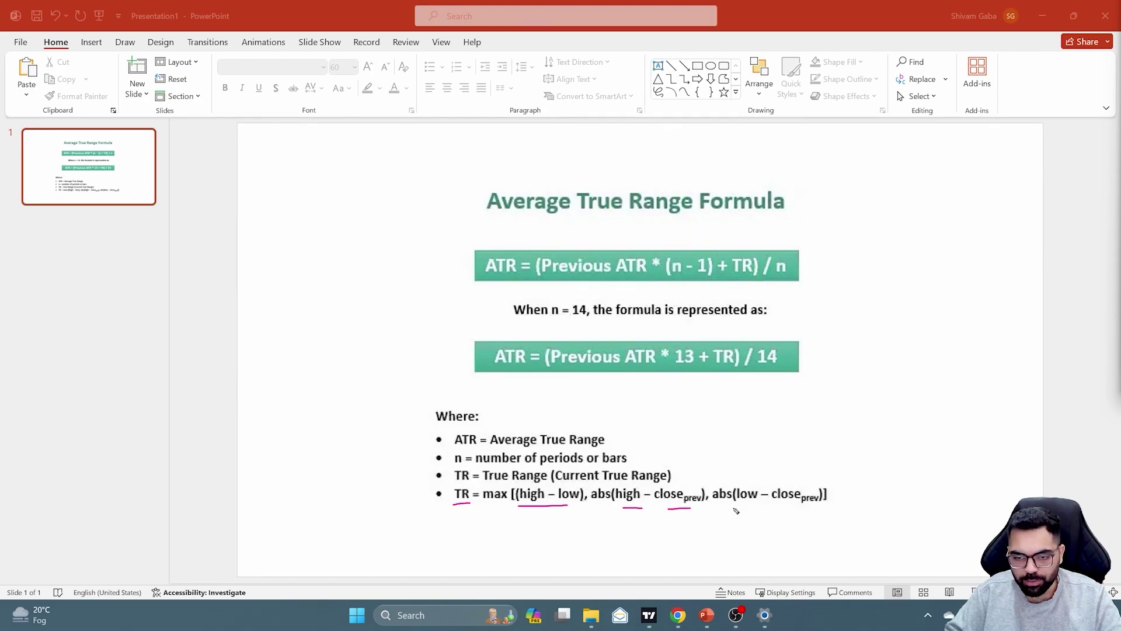
left_click_drag(726, 507, 794, 507)
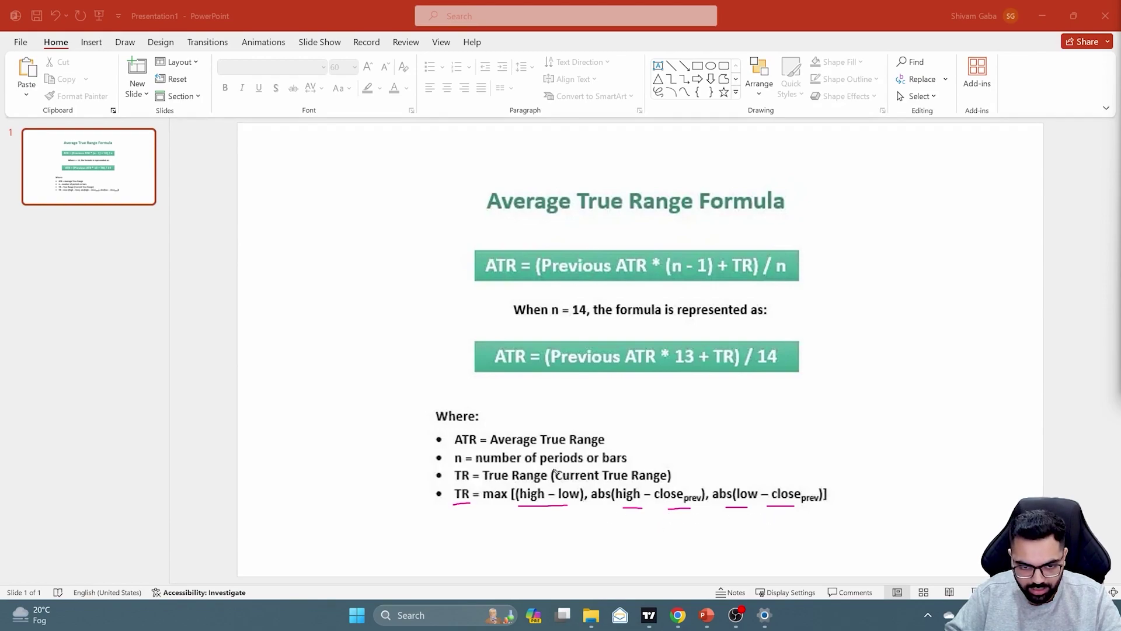
Step: Underline ATR in the first bullet and bracket the n = 14 formula in red
left_click_drag(454, 447, 483, 446)
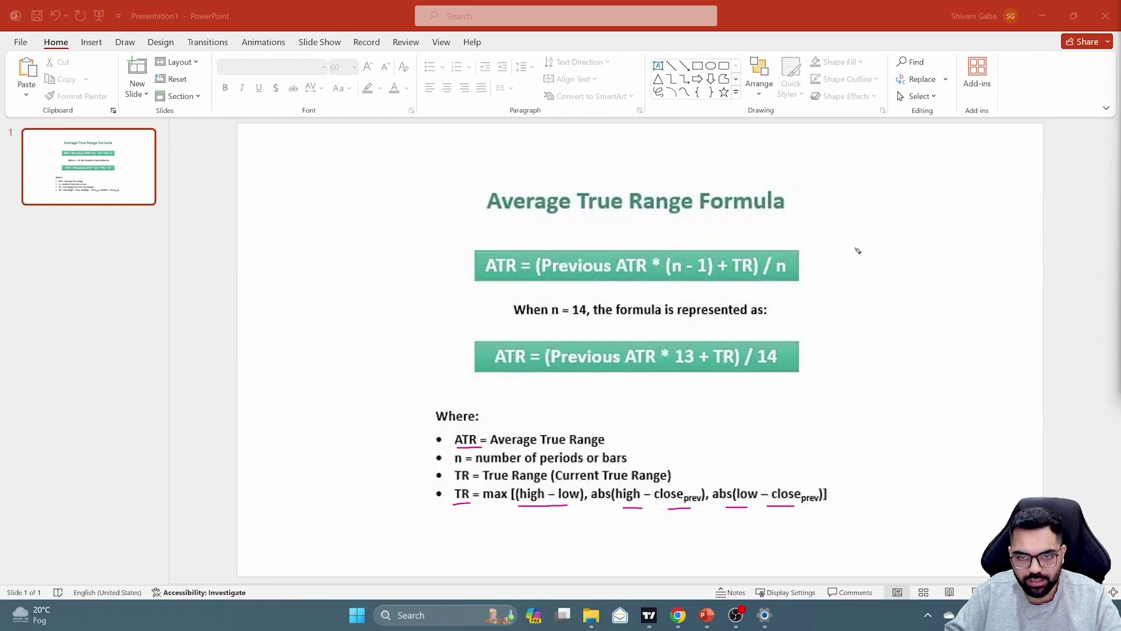
mouse_move(805, 317)
left_mouse_down()
mouse_move(841, 387)
mouse_move(810, 393)
left_mouse_up()
mouse_move(495, 394)
left_mouse_down()
mouse_move(459, 393)
mouse_move(455, 340)
mouse_move(466, 333)
left_mouse_up()
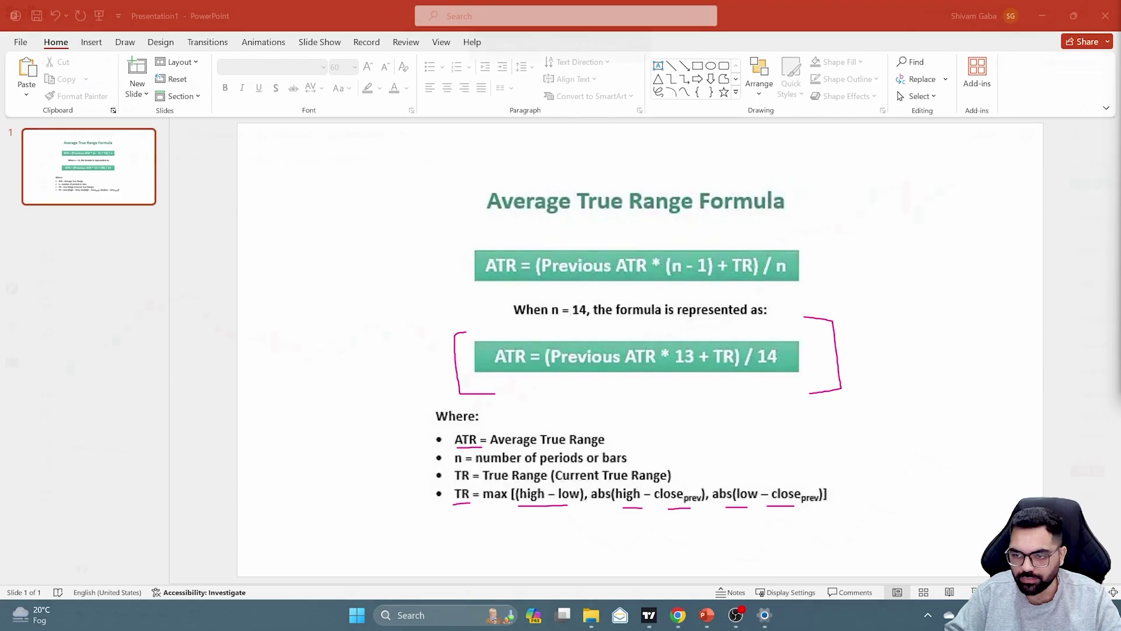
key("alt+Tab")
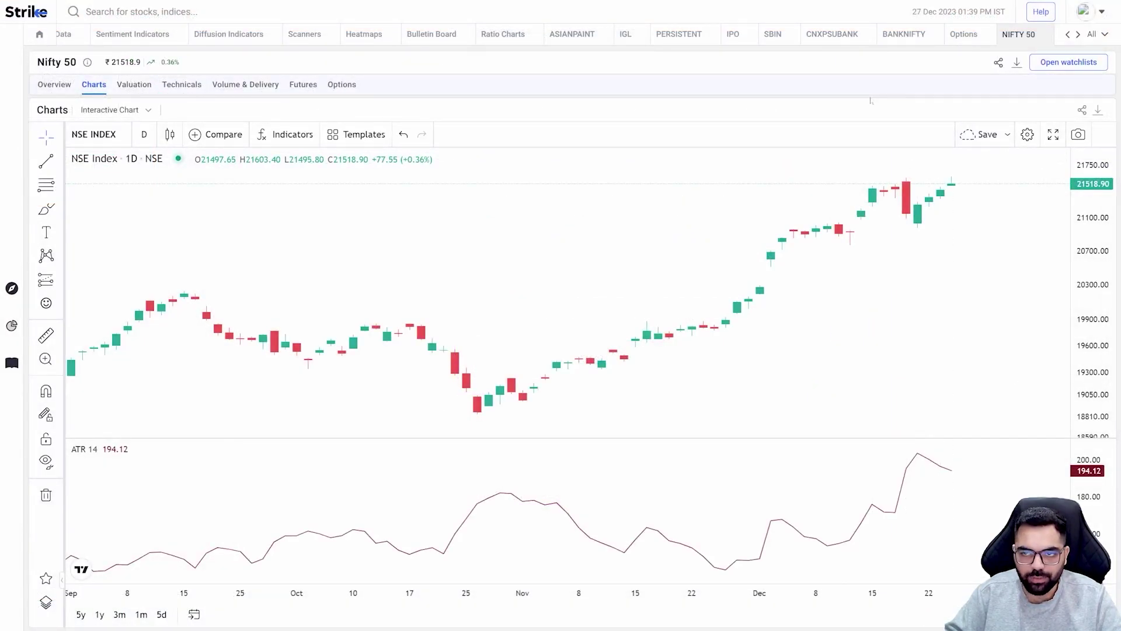
left_click(303, 136)
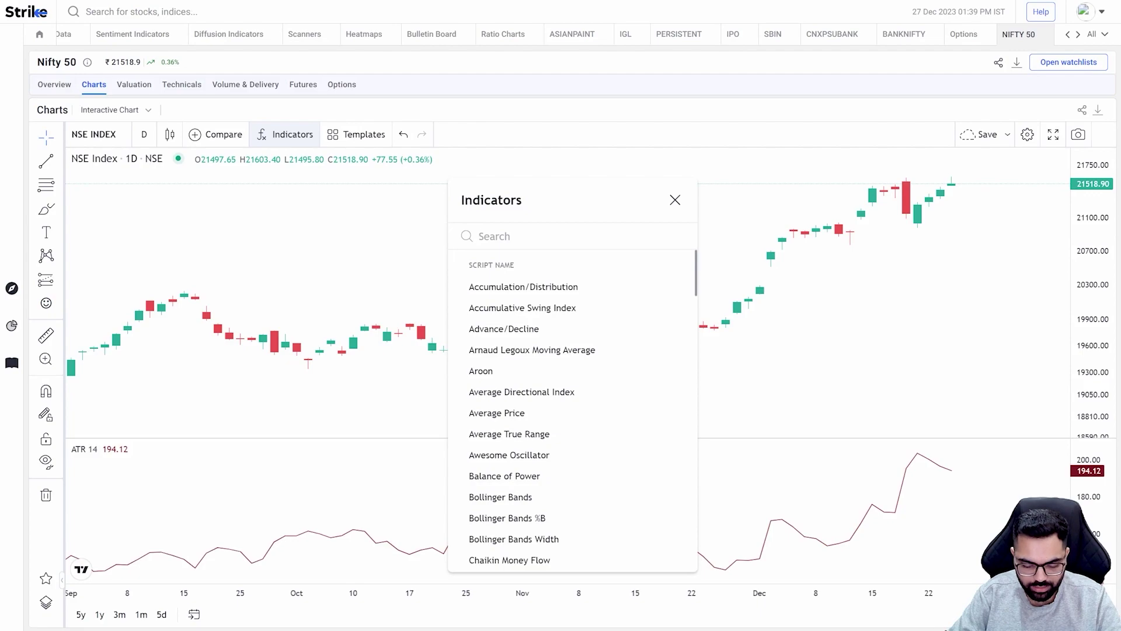
type("atr")
key("Down")
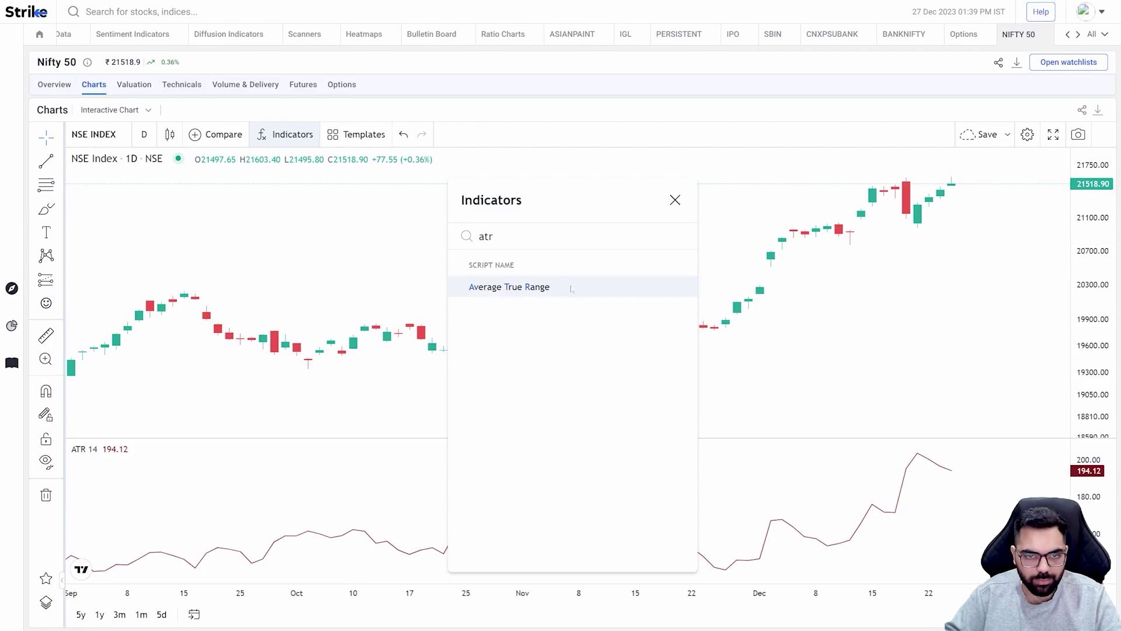
key("Return")
left_click(674, 200)
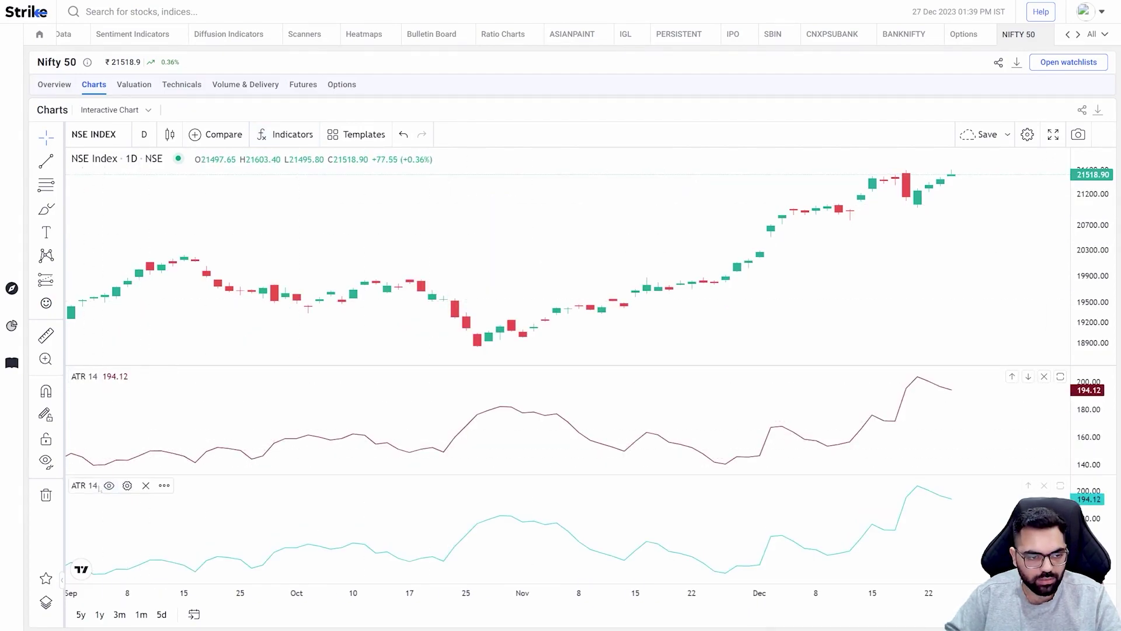
left_click(146, 485)
left_click(126, 449)
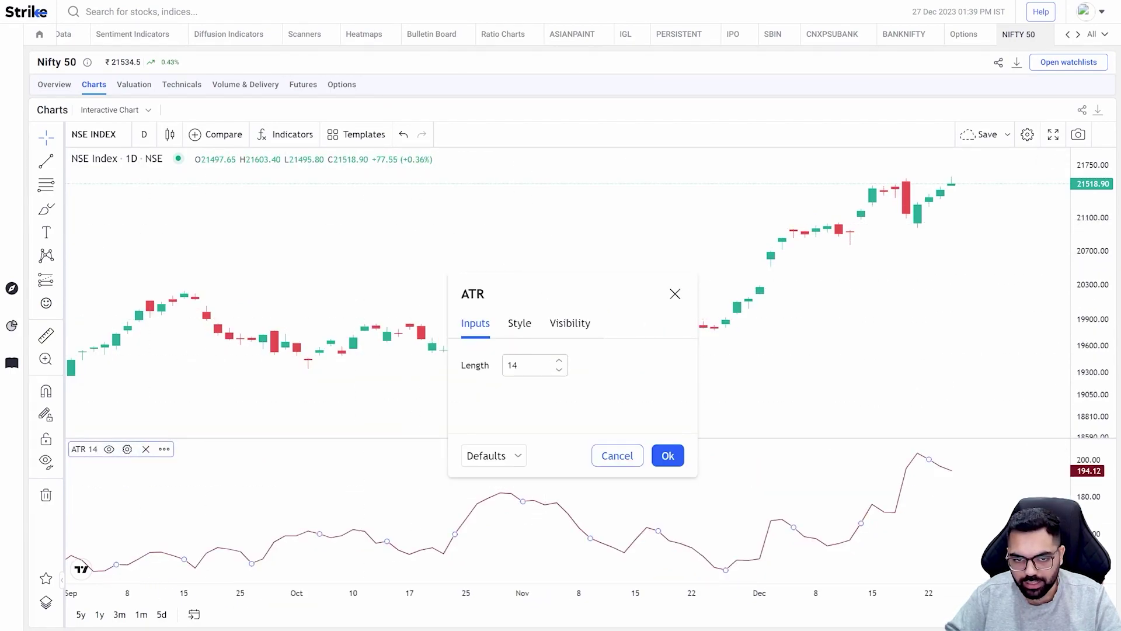
left_click(618, 455)
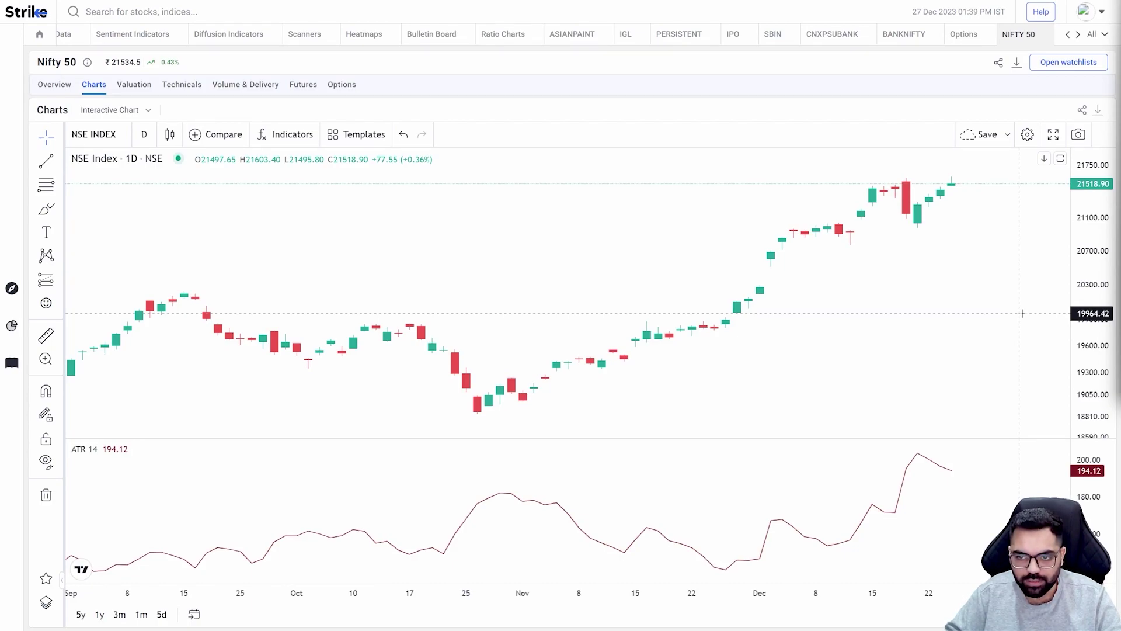
Step: Zoom out and pan the Nifty 50 chart to span October 2022 through December 2023
scroll(588, 508, "down", 6)
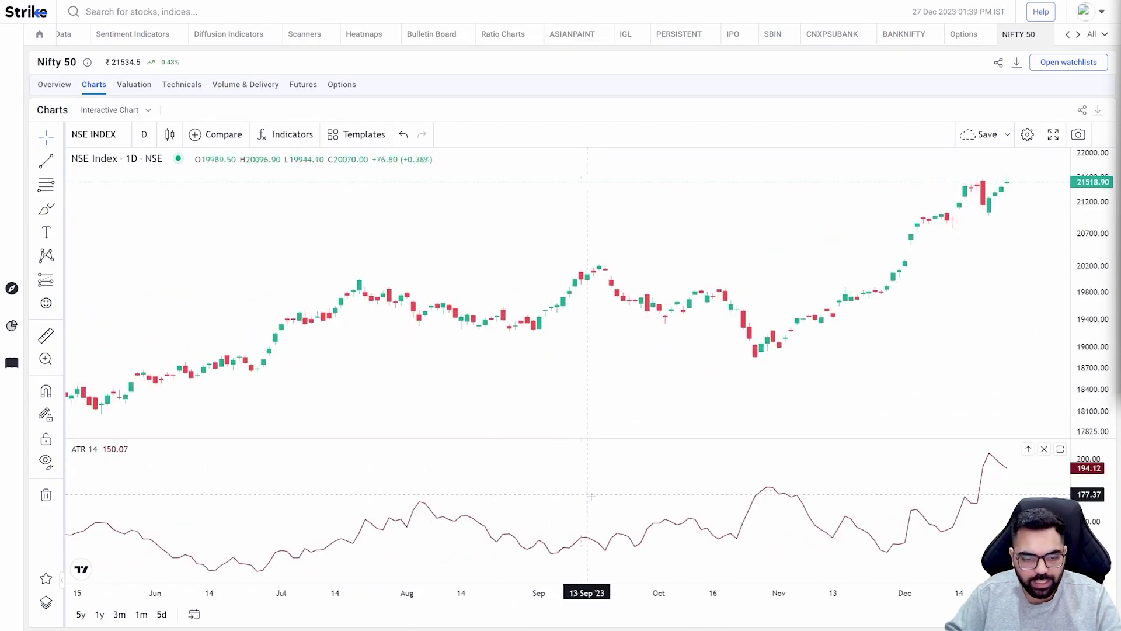
scroll(707, 519, "down", 3)
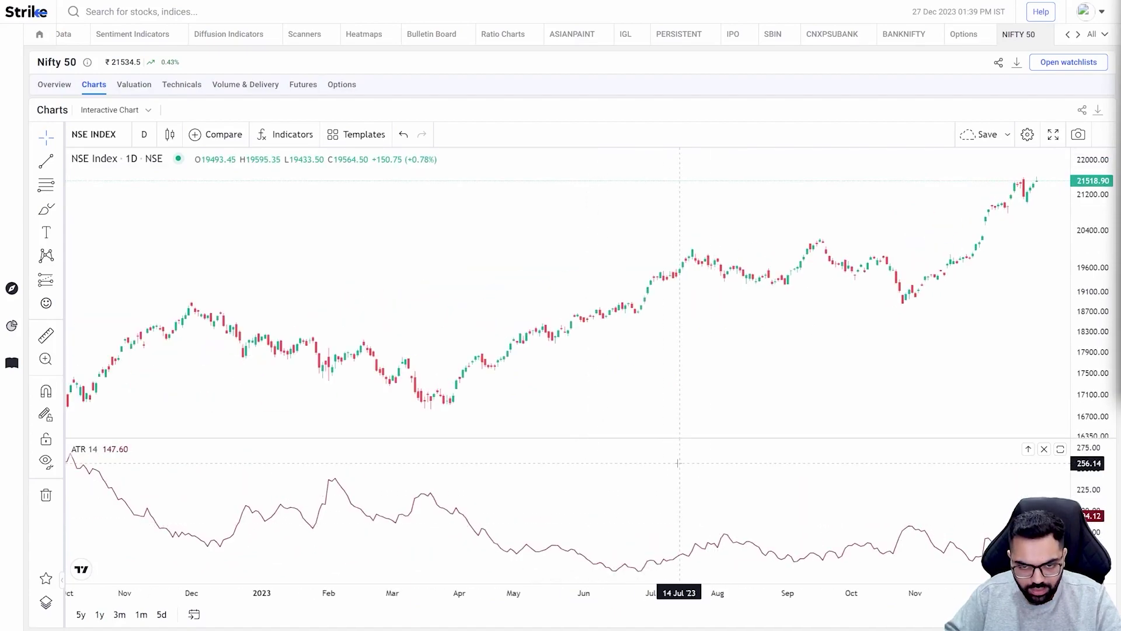
scroll(876, 333, "right", 3)
scroll(886, 336, "right", 1)
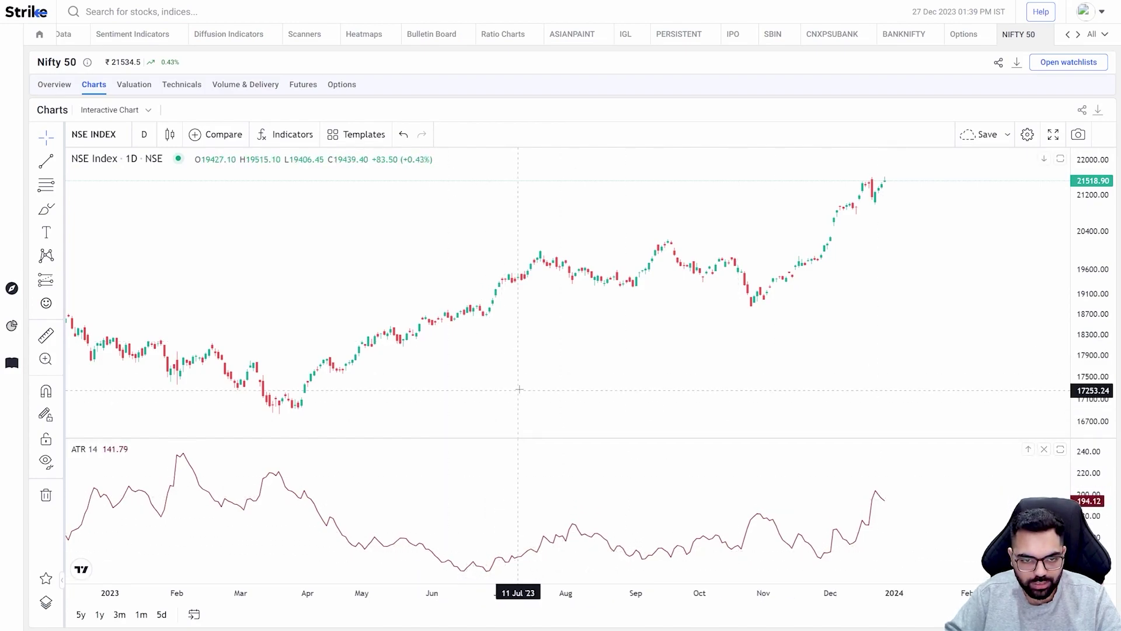
left_click_drag(518, 390, 570, 390)
scroll(553, 563, "down", 2)
scroll(687, 555, "up", 3)
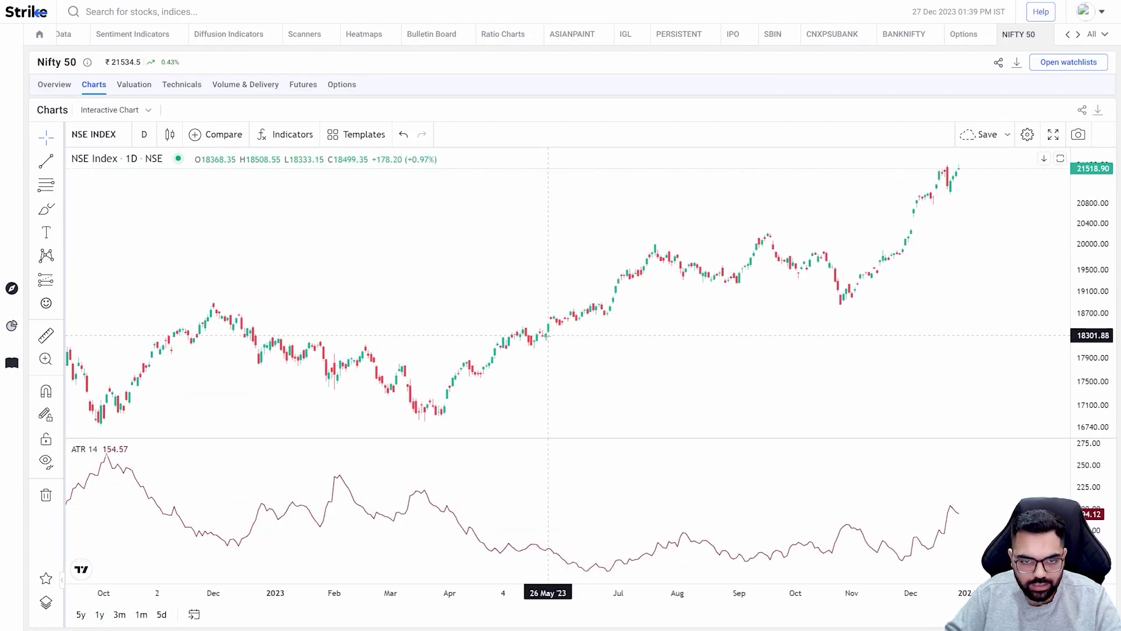
Step: Draw a freehand brush stroke along the June 2023 rally
left_click(46, 208)
mouse_move(550, 334)
left_mouse_down()
mouse_move(584, 305)
mouse_move(606, 314)
left_mouse_up()
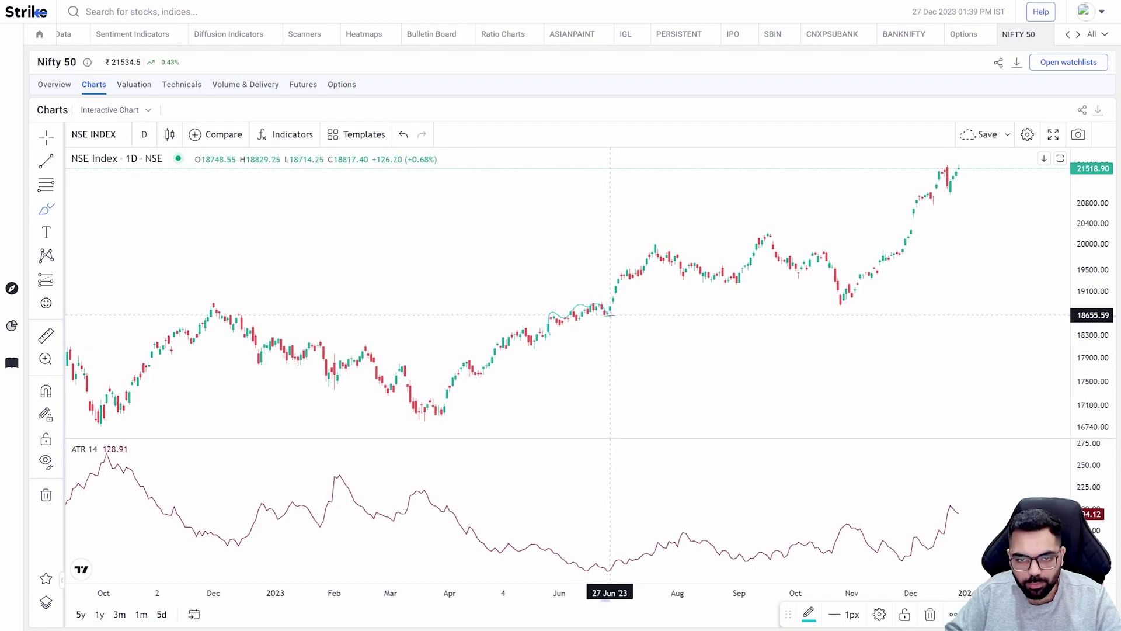
left_click(610, 315)
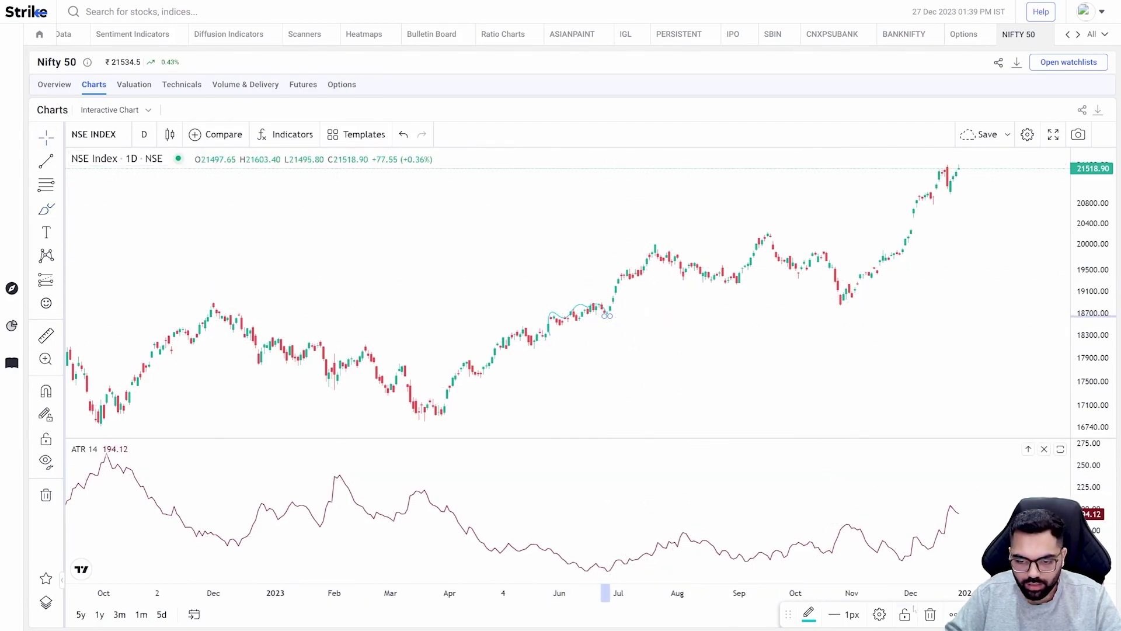
Step: Circle the February and March 2023 ATR peaks and draw a wavy stroke over the Jan–Mar candles
left_click_drag(511, 388, 637, 387)
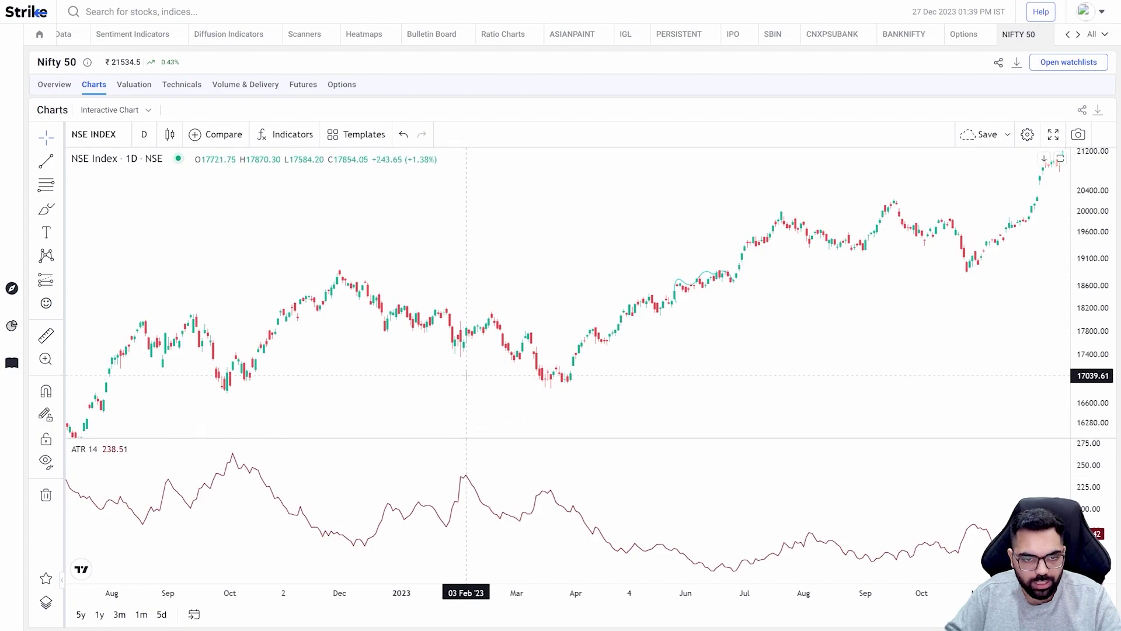
left_click_drag(196, 251, 245, 251)
left_click_drag(508, 479, 520, 480)
mouse_move(594, 492)
left_mouse_down()
mouse_move(596, 504)
mouse_move(586, 499)
mouse_move(599, 491)
left_mouse_up()
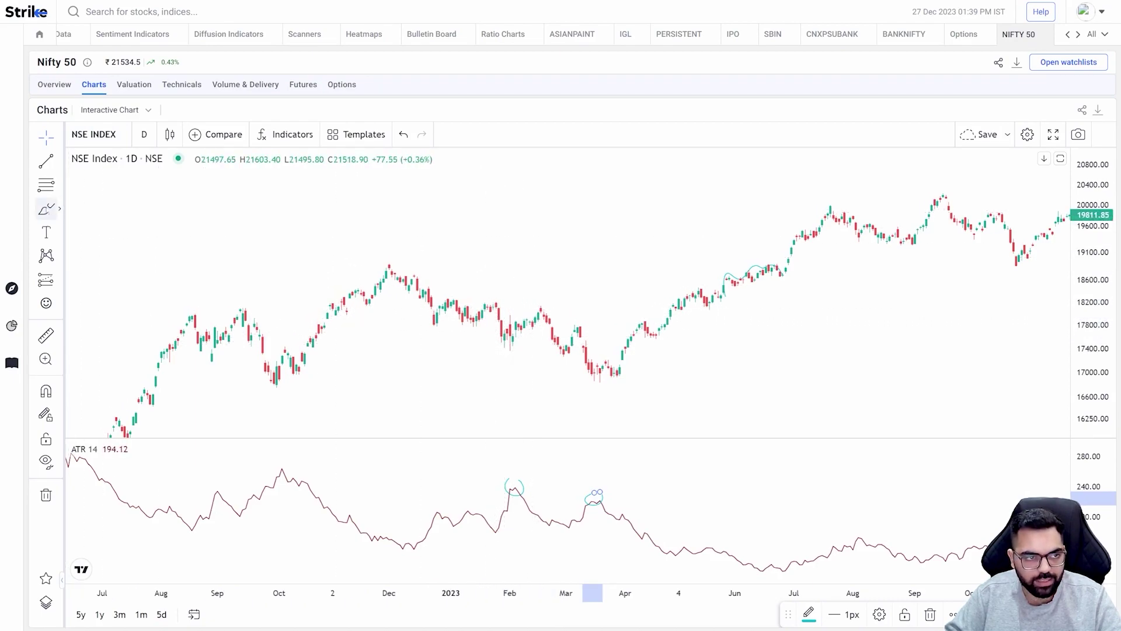
left_click(46, 209)
mouse_move(486, 307)
left_mouse_down()
mouse_move(499, 339)
mouse_move(529, 318)
mouse_move(560, 353)
left_mouse_up()
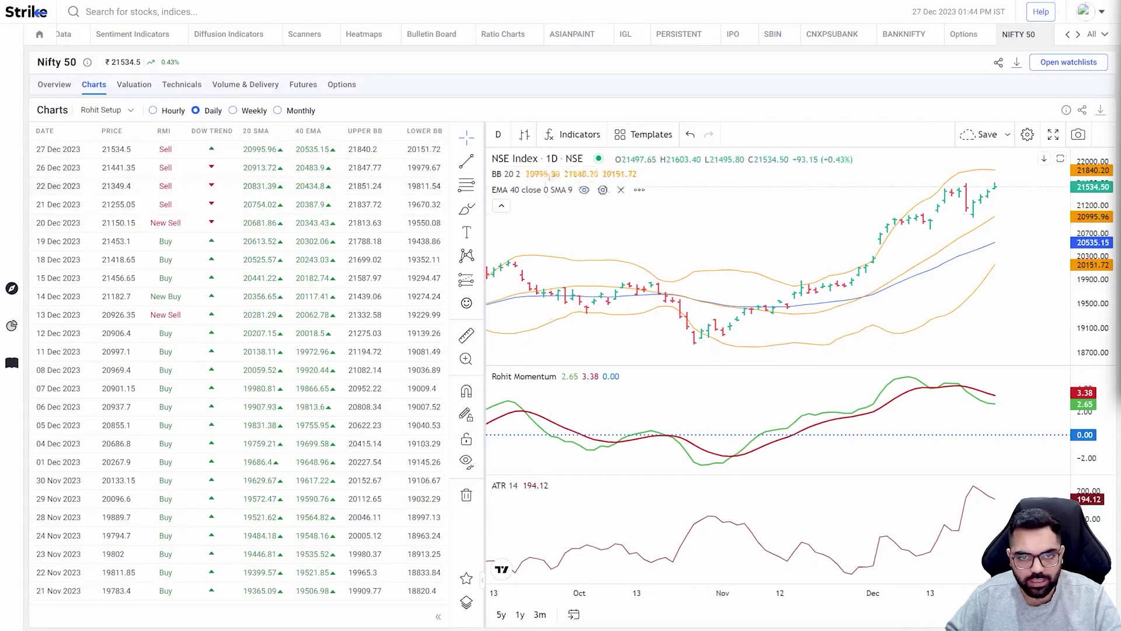
Step: Zoom the daily chart in to roughly the last two months of candles, momentum and ATR
left_click(572, 134)
left_click(886, 200)
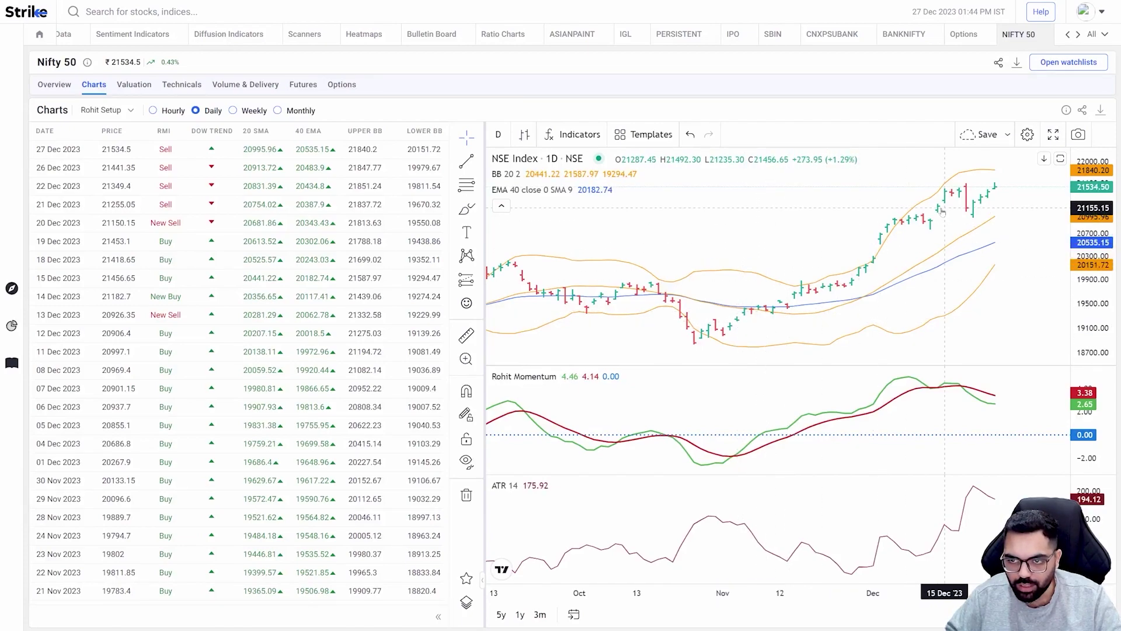
scroll(932, 217, "up", 2)
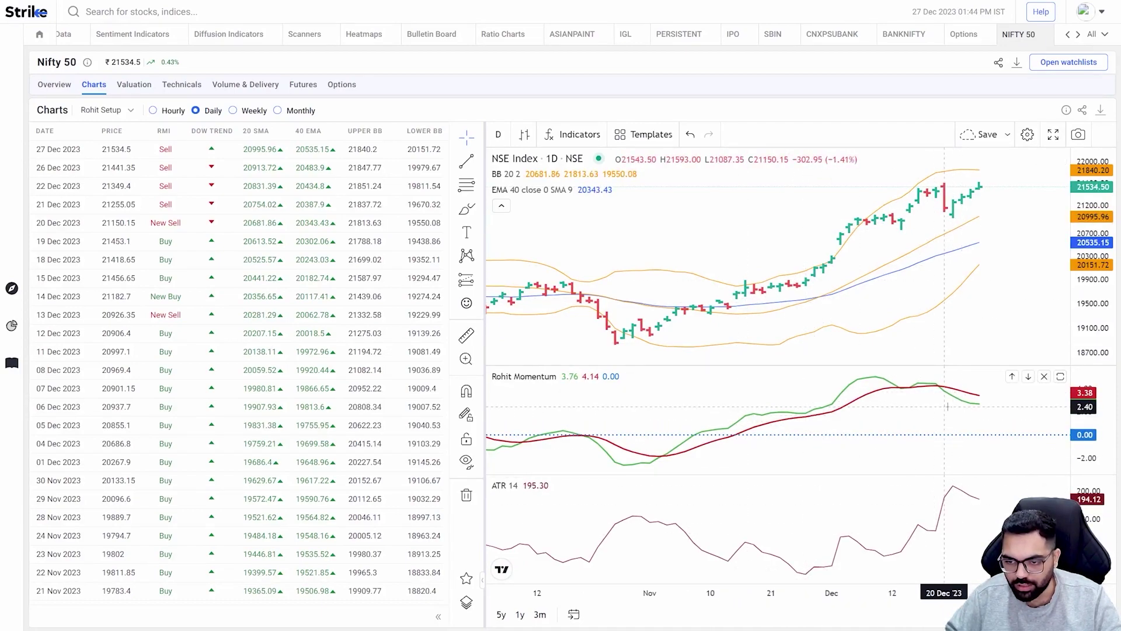
scroll(958, 413, "up", 1)
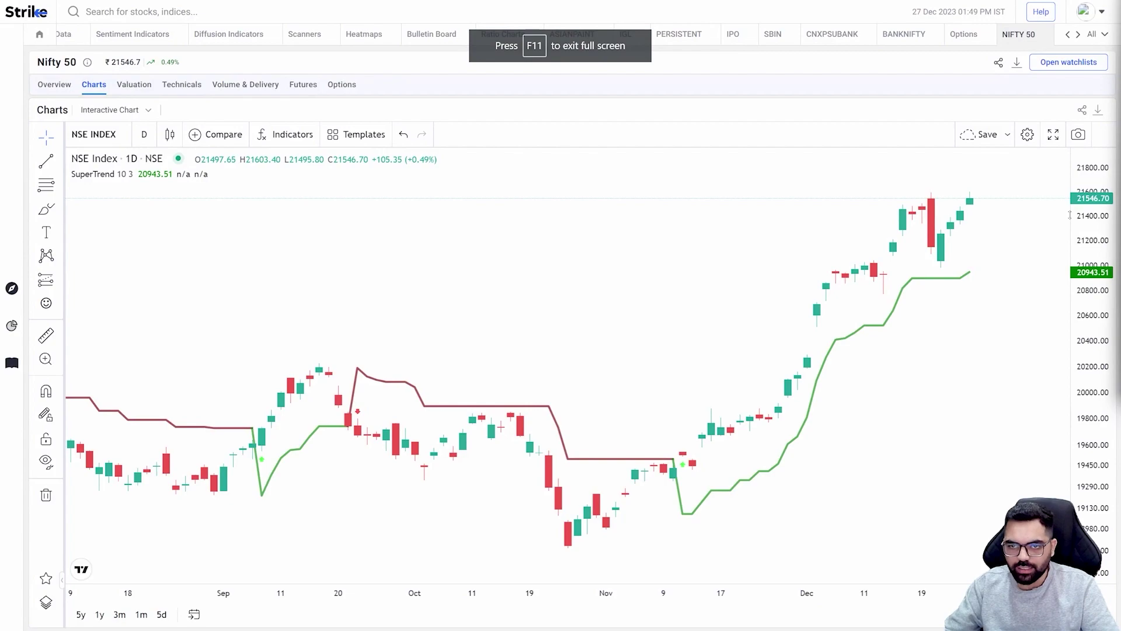
scroll(971, 268, "up", 2)
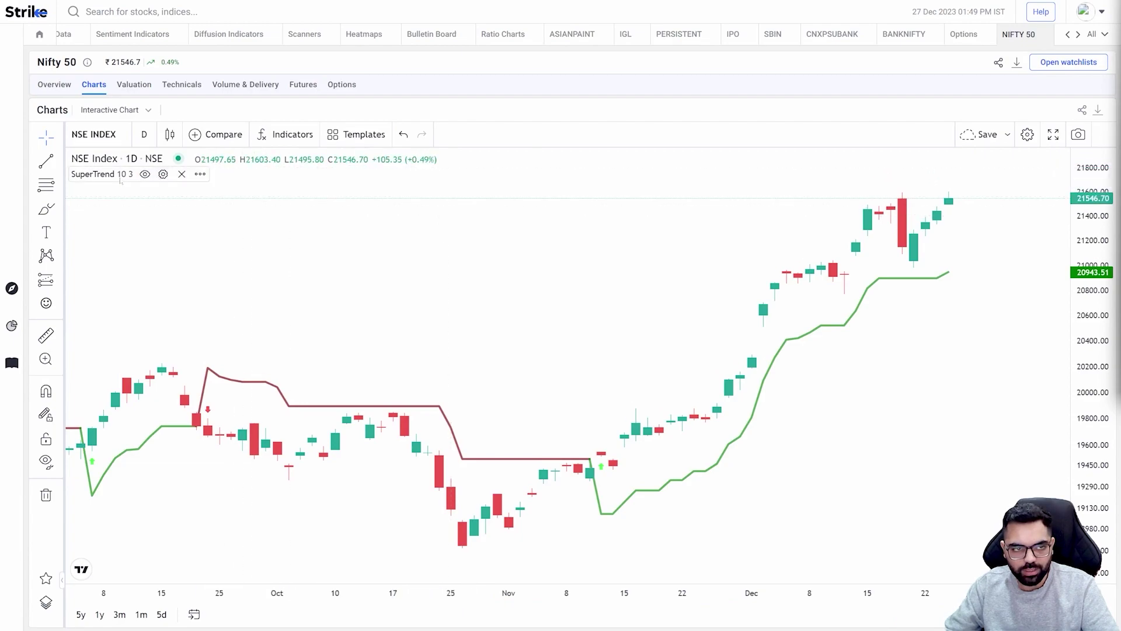
Step: Change the SuperTrend Length from 10 to 14, keeping factor 3
left_click(163, 174)
left_click(517, 365)
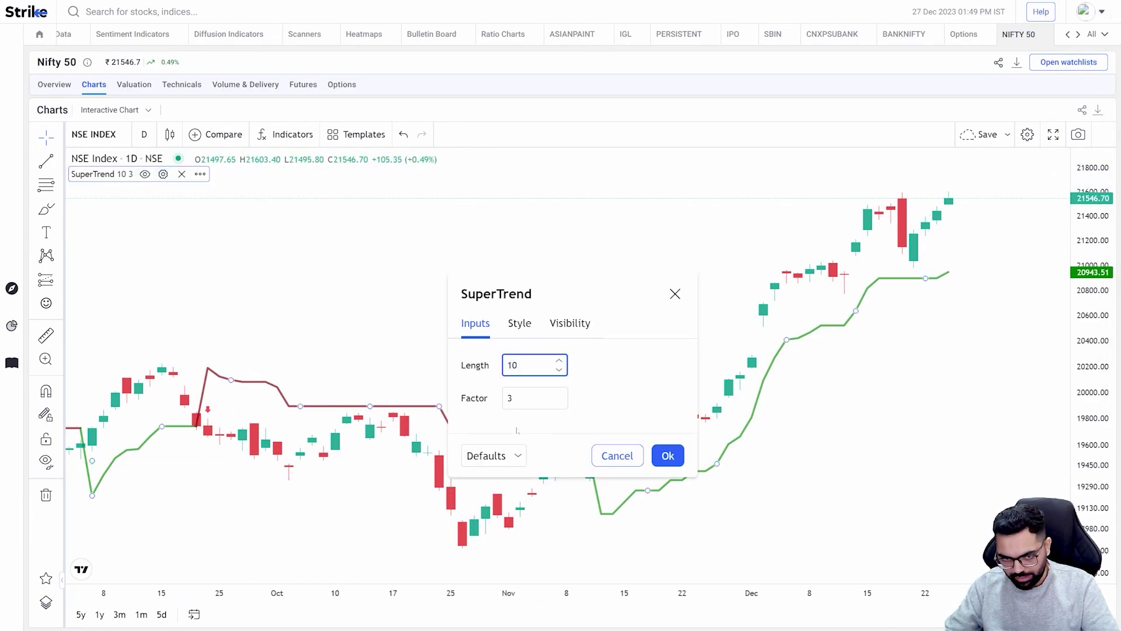
key("BackSpace")
type("4")
left_click(667, 456)
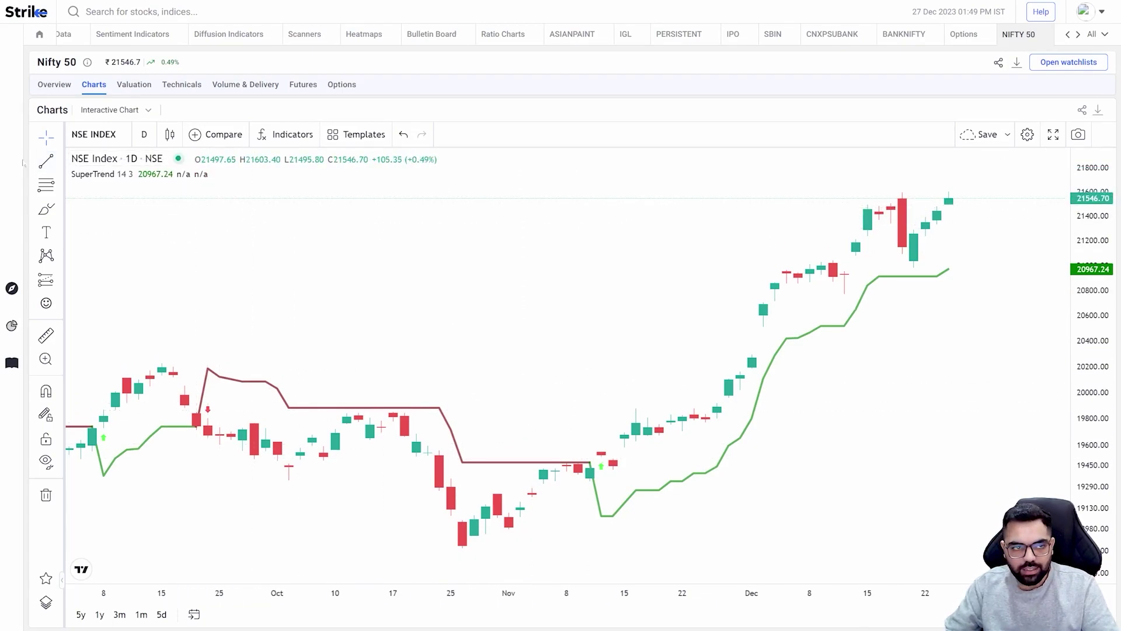
Step: Draw a 3px line near 15 Nov, move it up-right, and add a freehand curve beside the latest candles
left_click(59, 160)
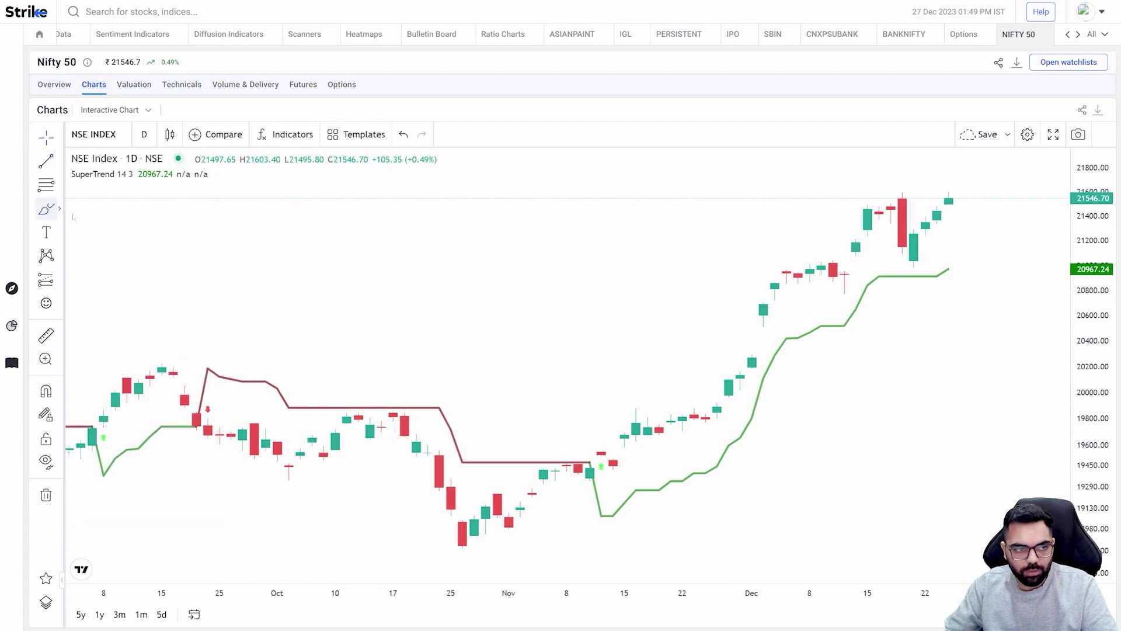
left_click(624, 507)
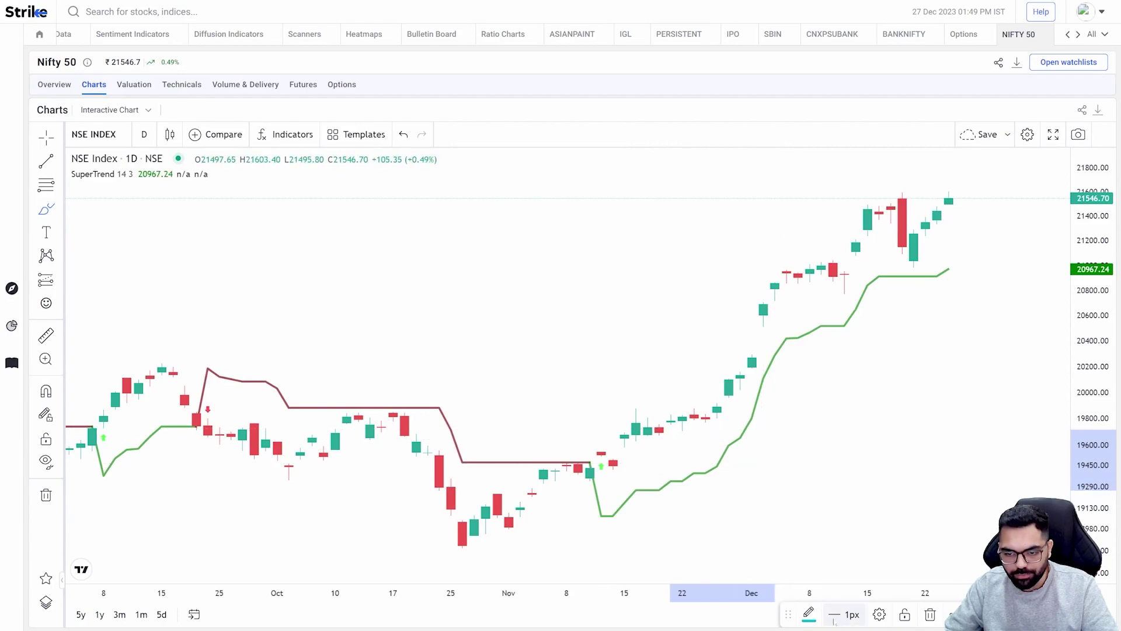
left_click(809, 613)
left_click(844, 614)
left_click(844, 614)
left_click(852, 587)
mouse_move(706, 461)
left_mouse_down()
mouse_move(787, 417)
mouse_move(847, 415)
left_mouse_up()
mouse_move(930, 279)
left_mouse_down()
mouse_move(959, 272)
mouse_move(967, 250)
left_mouse_up()
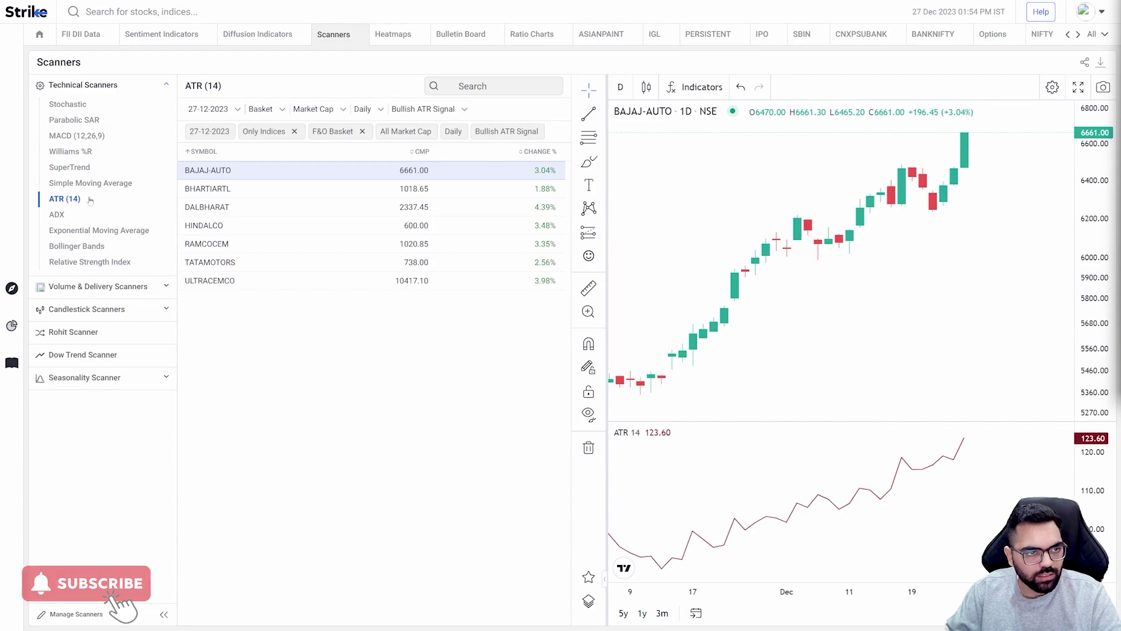
left_click(447, 111)
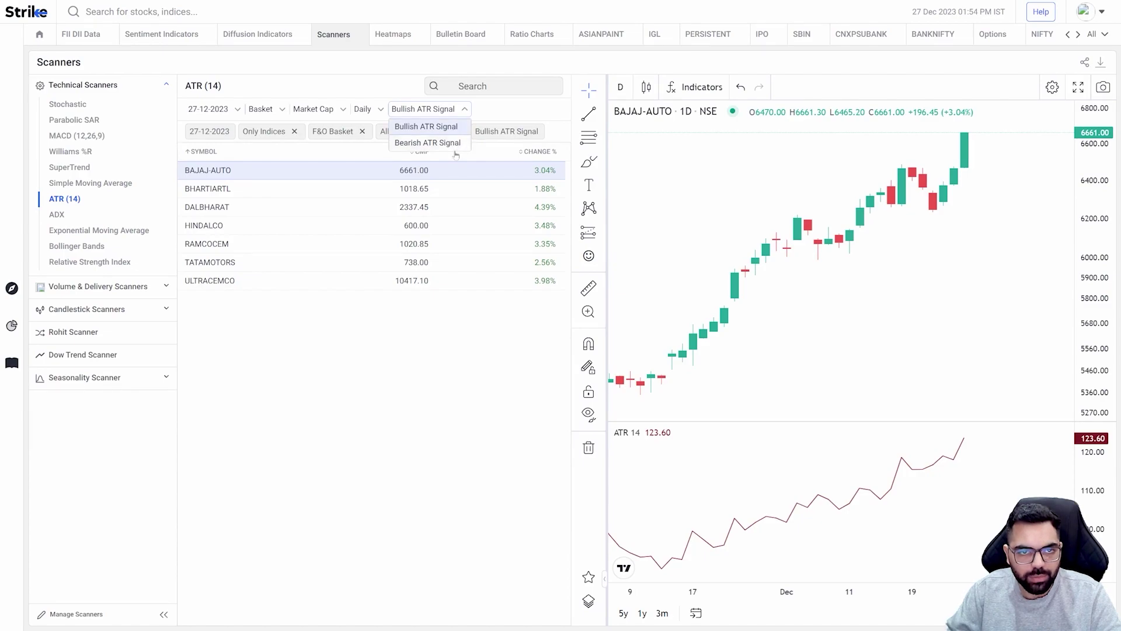
left_click(445, 127)
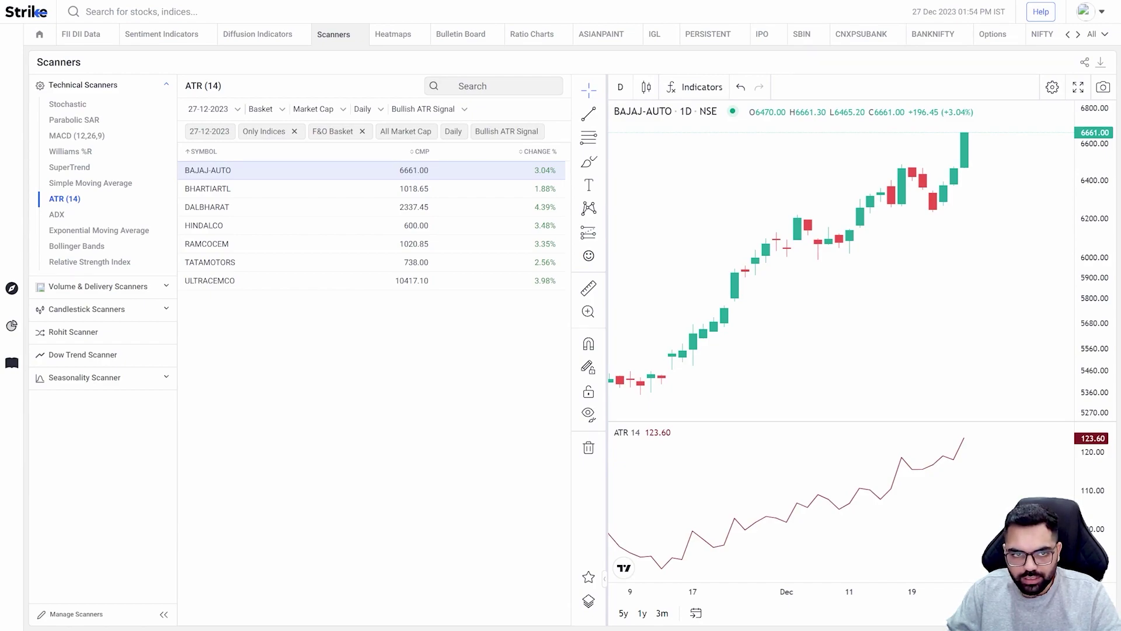
left_click(383, 110)
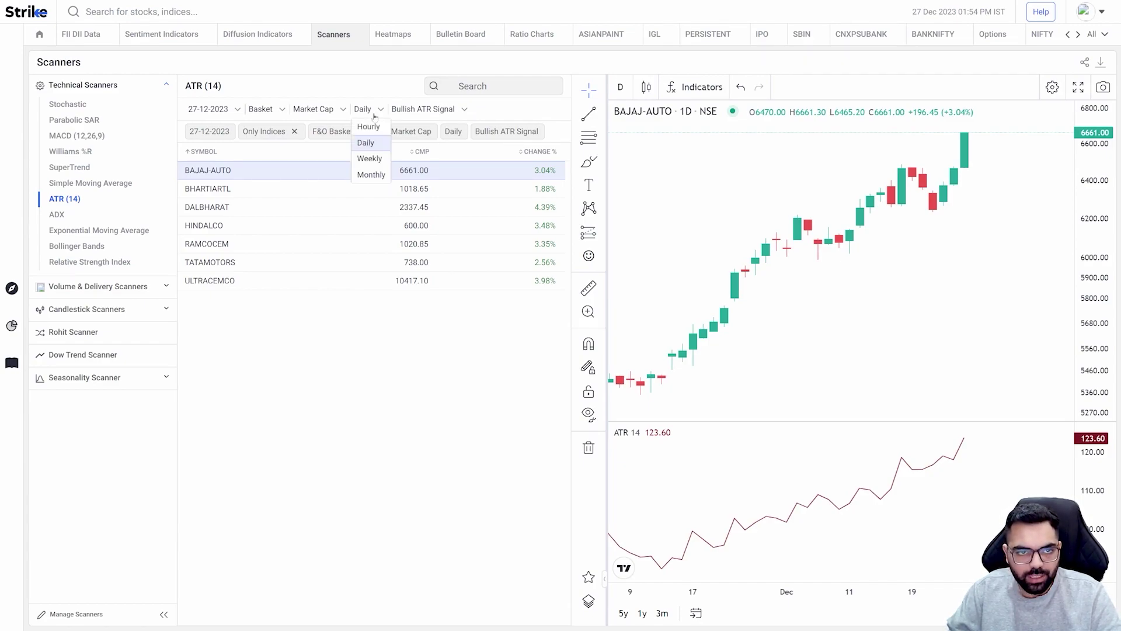
left_click(492, 182)
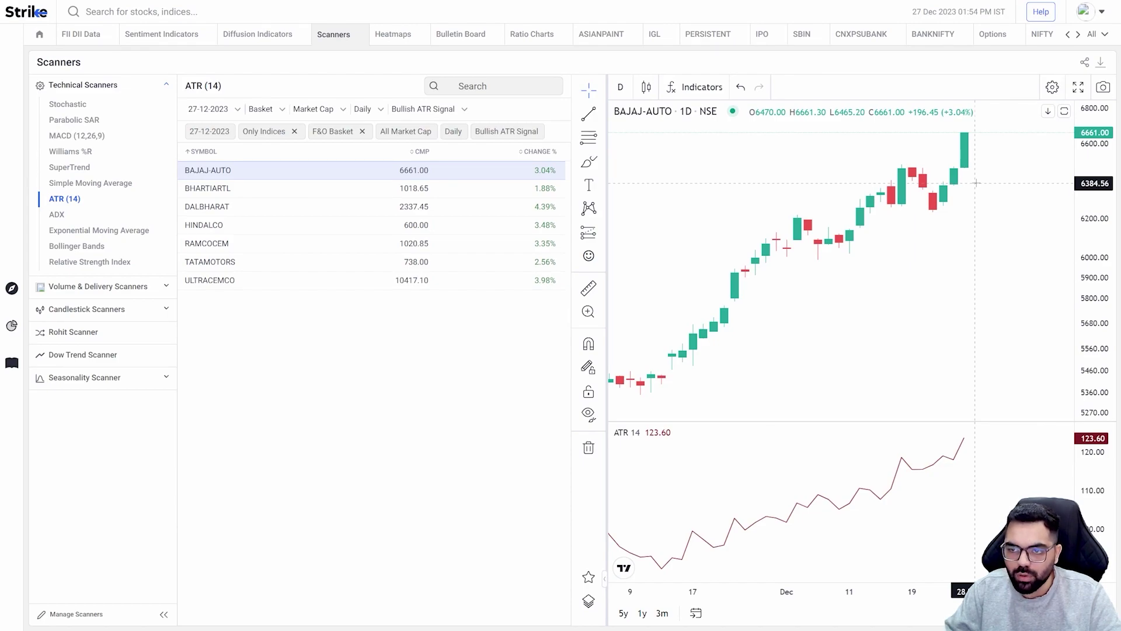
scroll(976, 183, "down", 3)
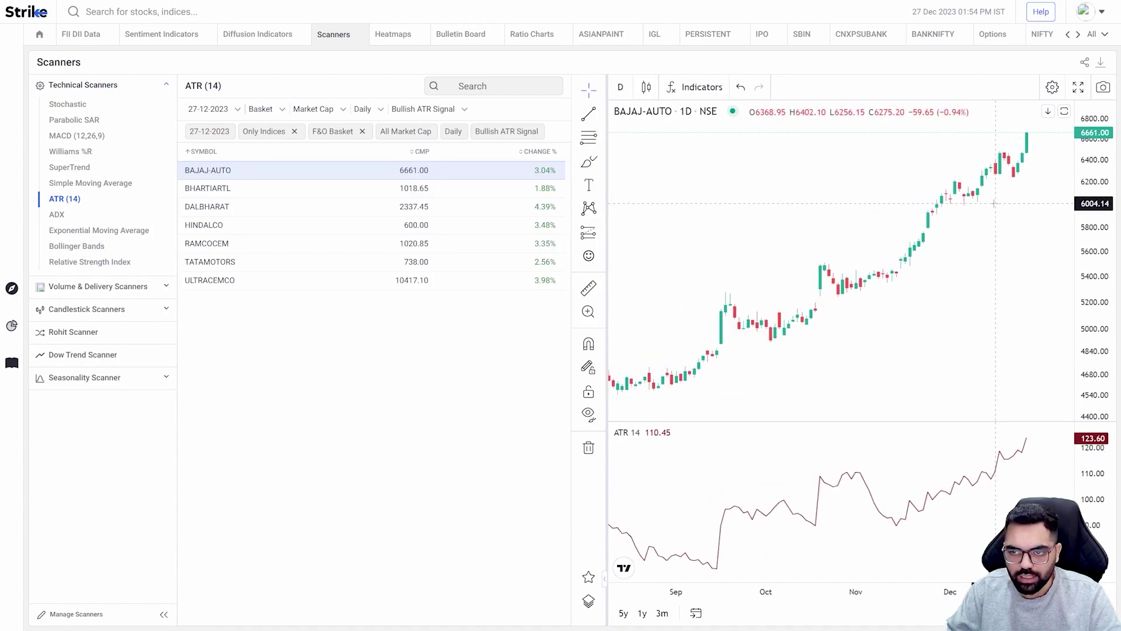
scroll(931, 300, "down", 2)
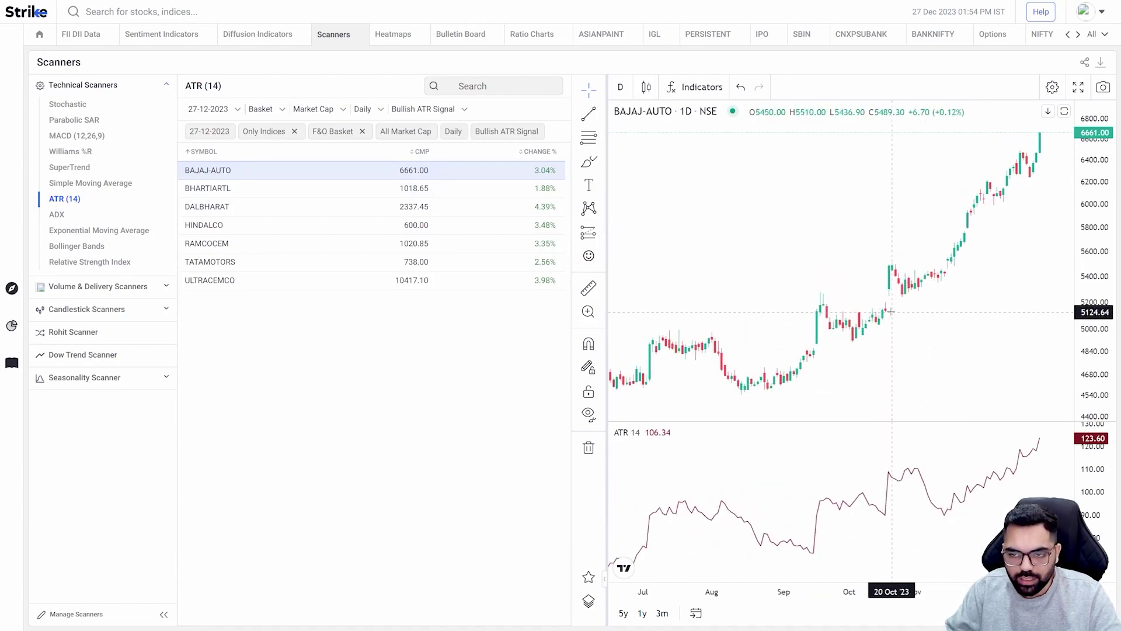
scroll(889, 317, "up", 2)
scroll(934, 318, "down", 2)
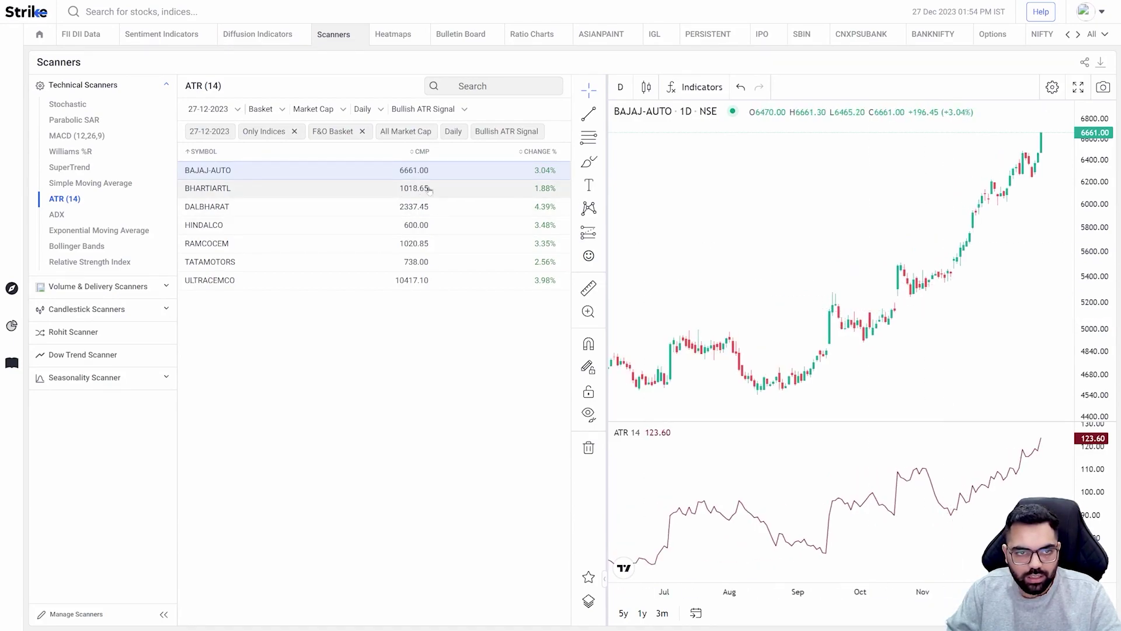
left_click(455, 108)
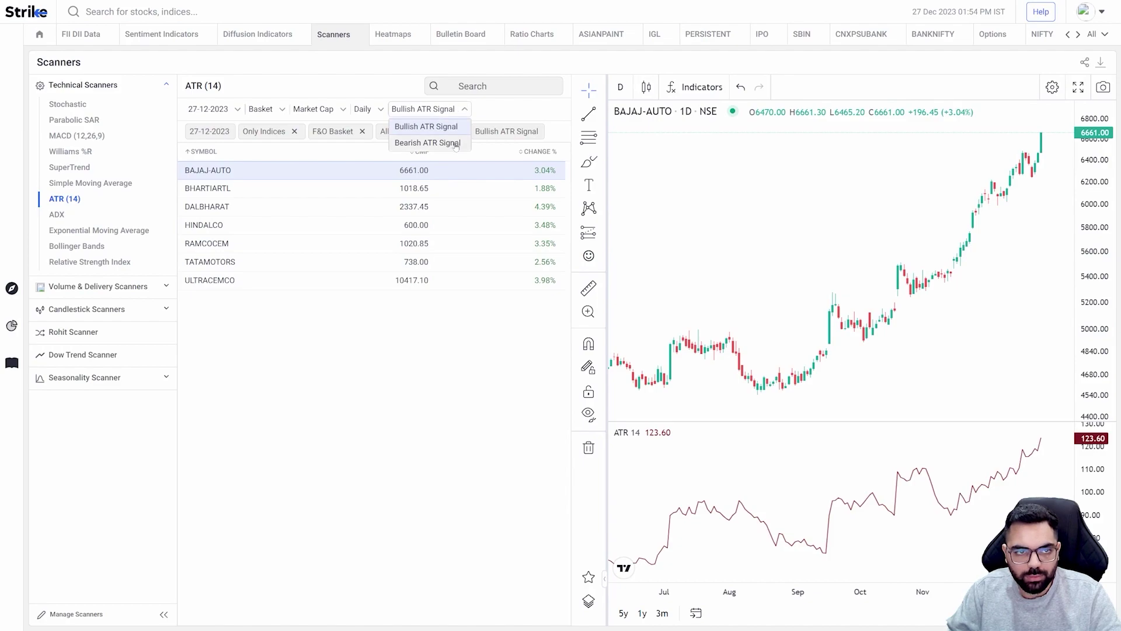
left_click(456, 144)
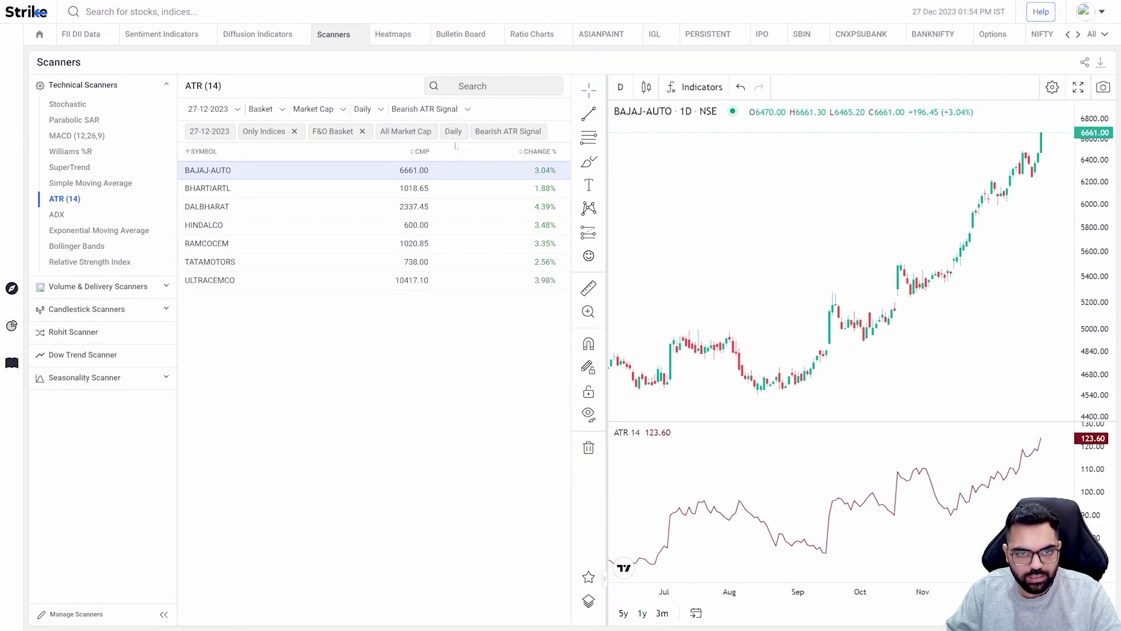
left_click(466, 108)
left_click(454, 142)
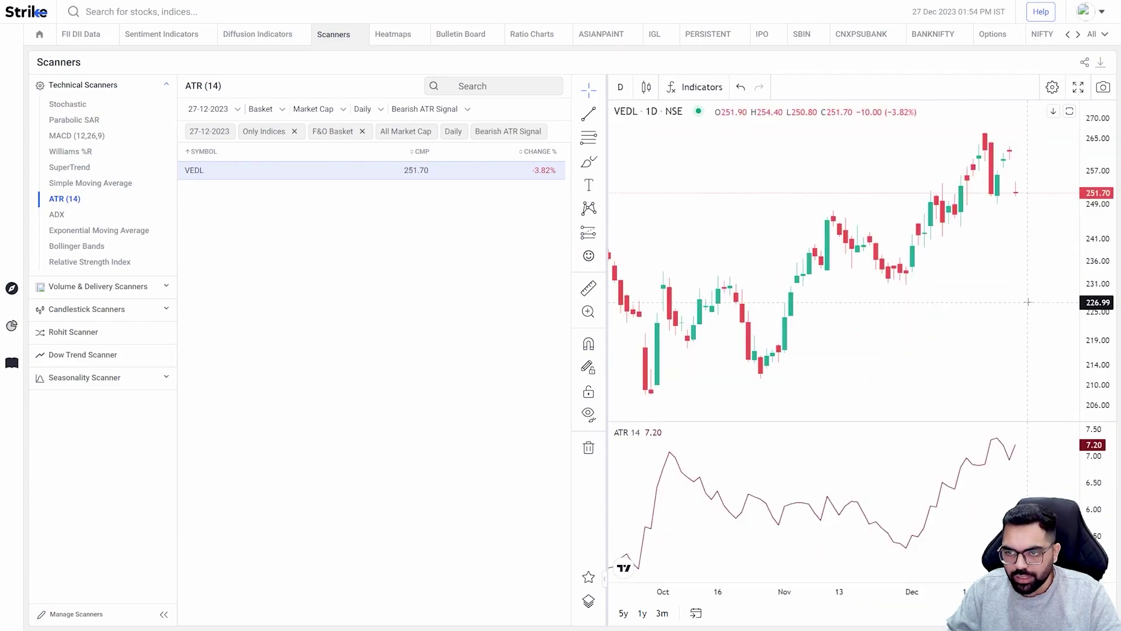
scroll(1028, 302, "up", 3)
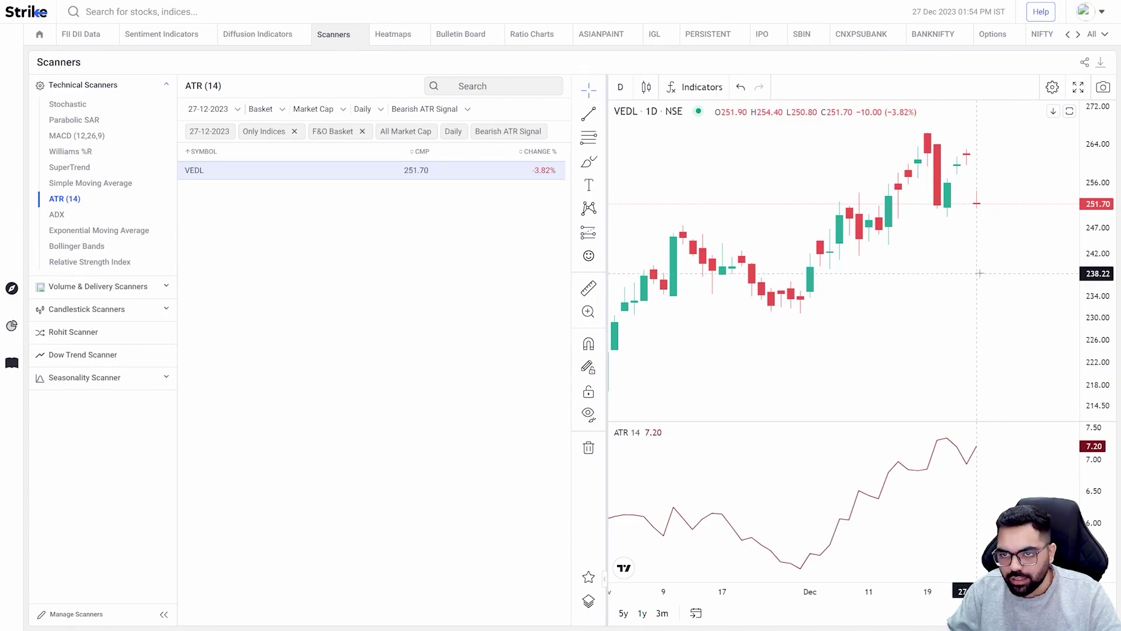
scroll(979, 273, "down", 4)
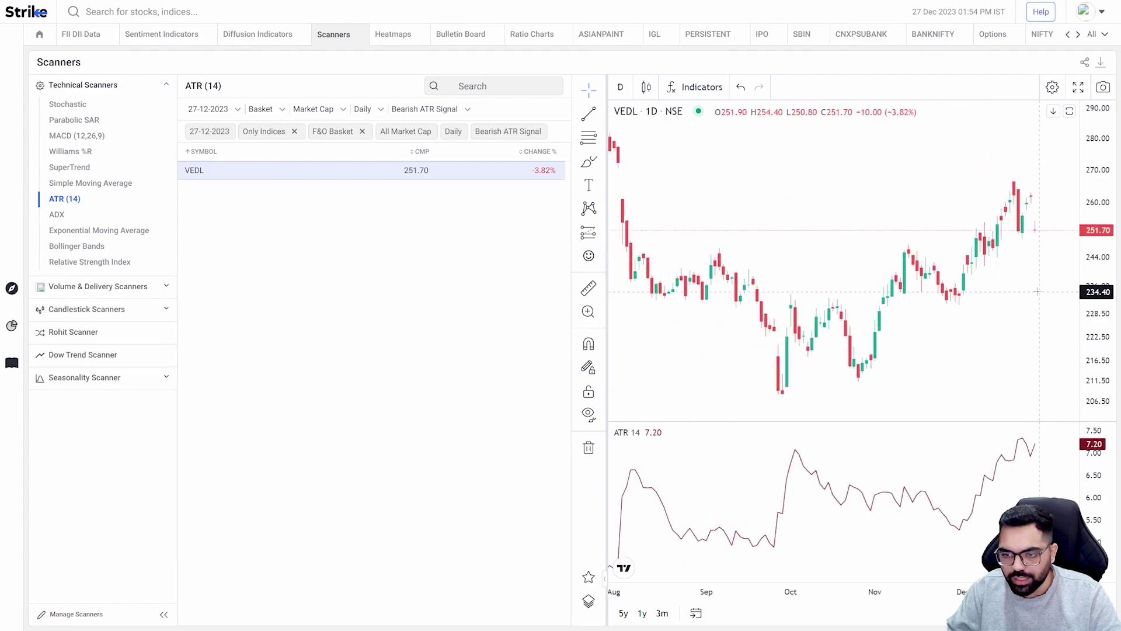
scroll(1038, 291, "down", 2)
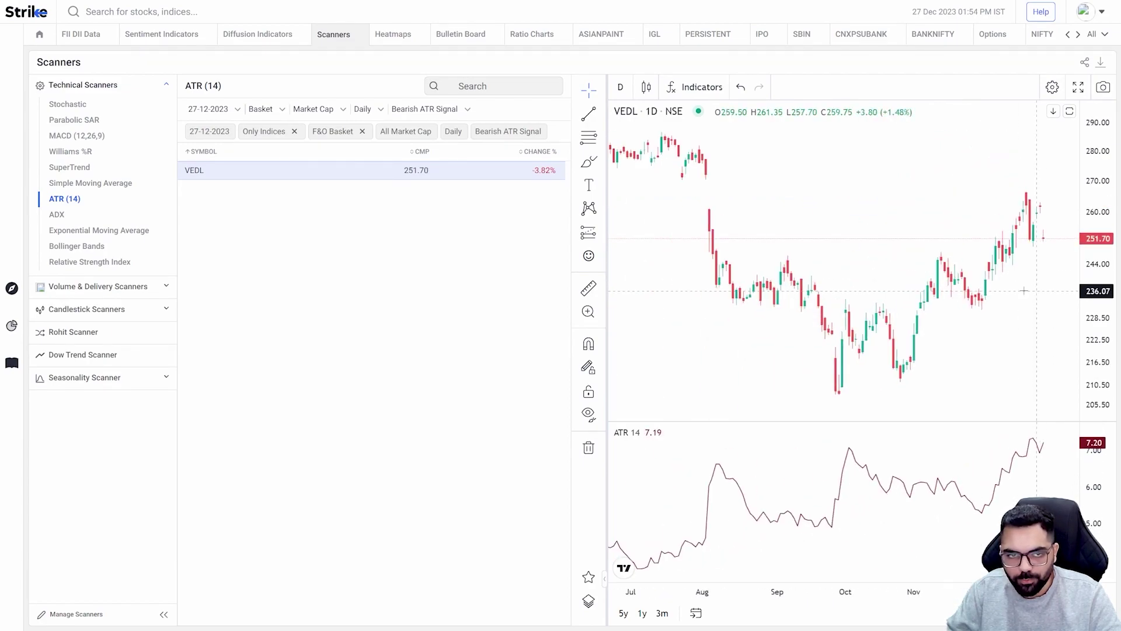
left_click(429, 109)
left_click(433, 128)
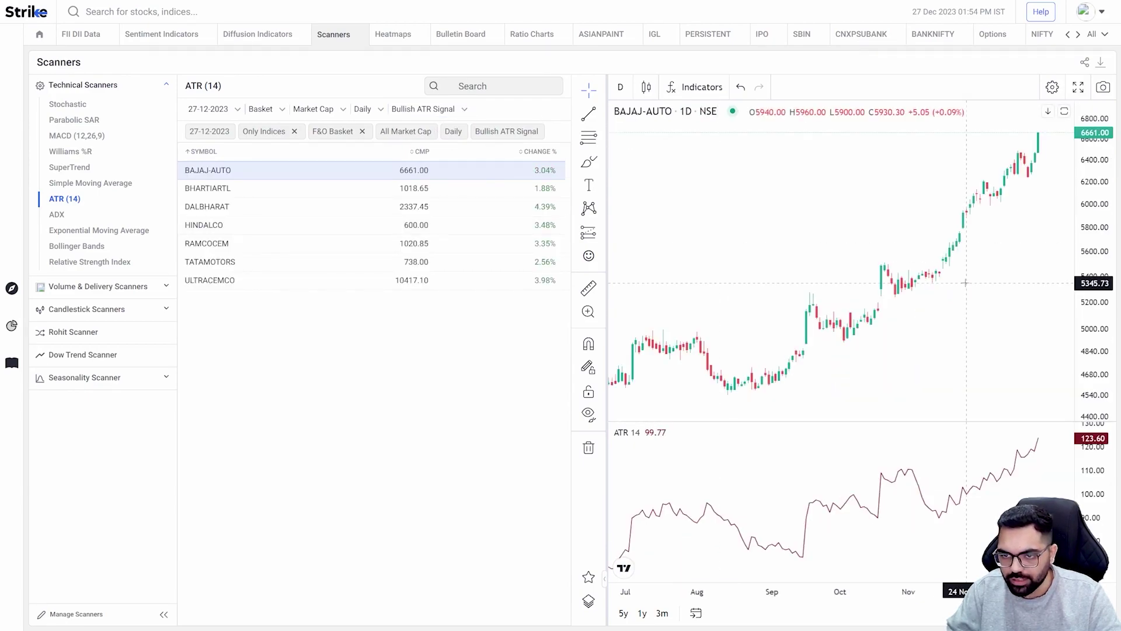
Step: Chart BHARTIARTL, DALBHARAT and HINDALCO with ATR panes, then switch to the SuperTrend scanner
left_click(368, 198)
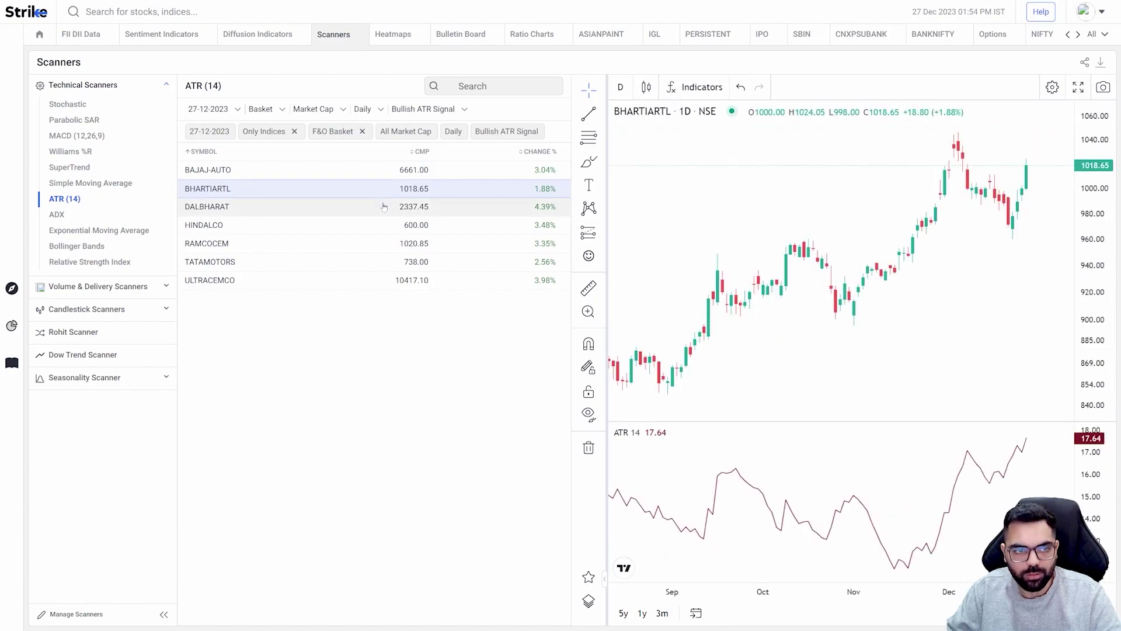
left_click(383, 206)
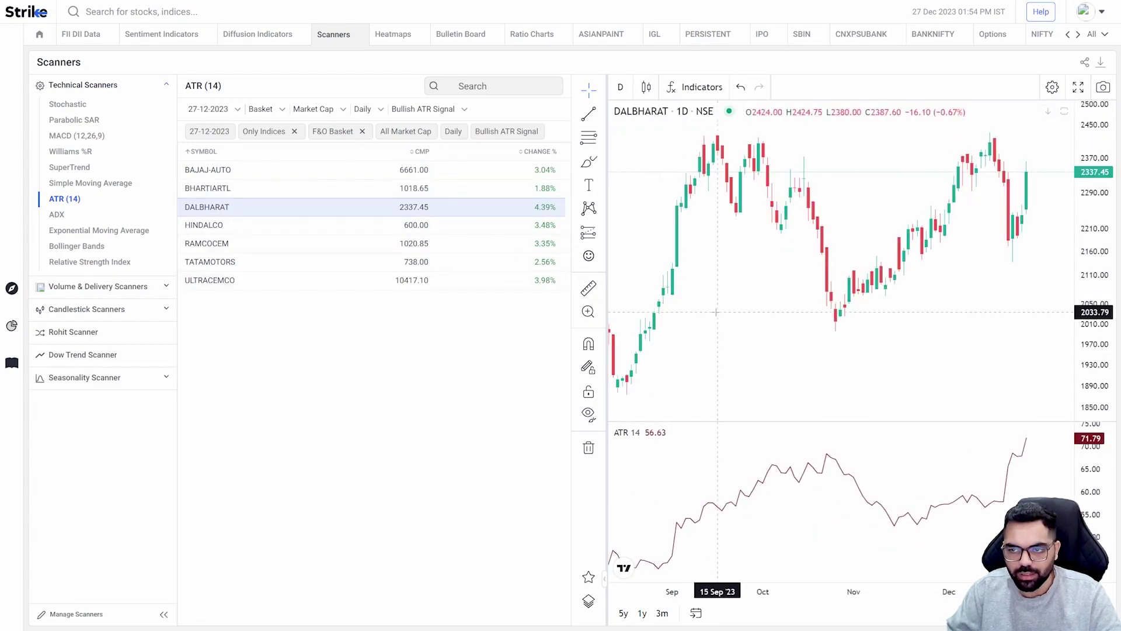
left_click(502, 233)
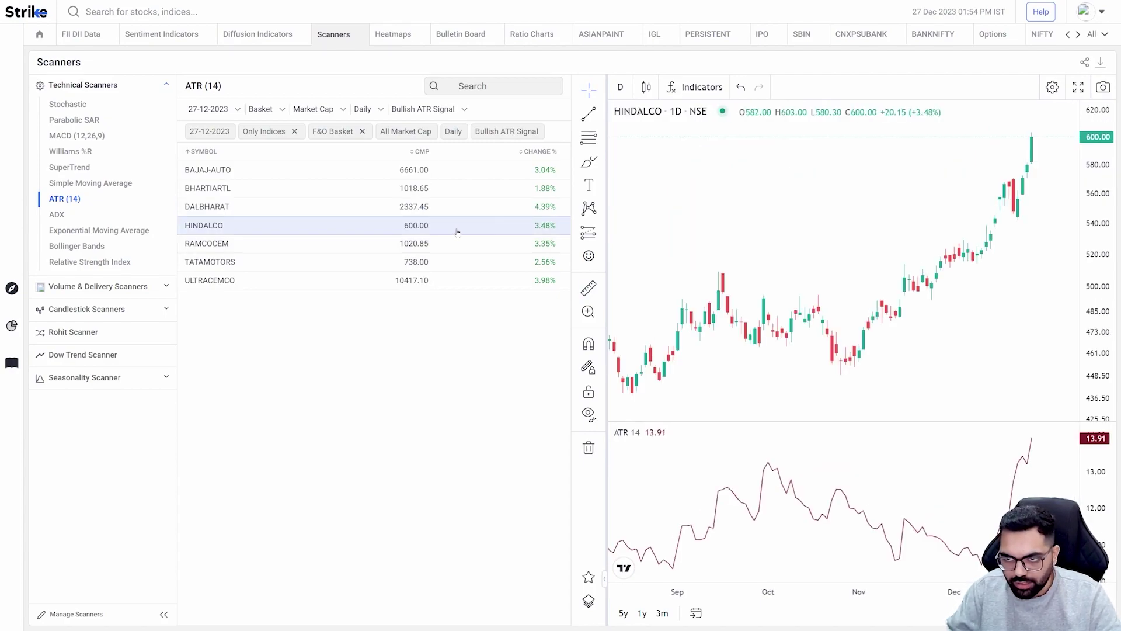
left_click(85, 170)
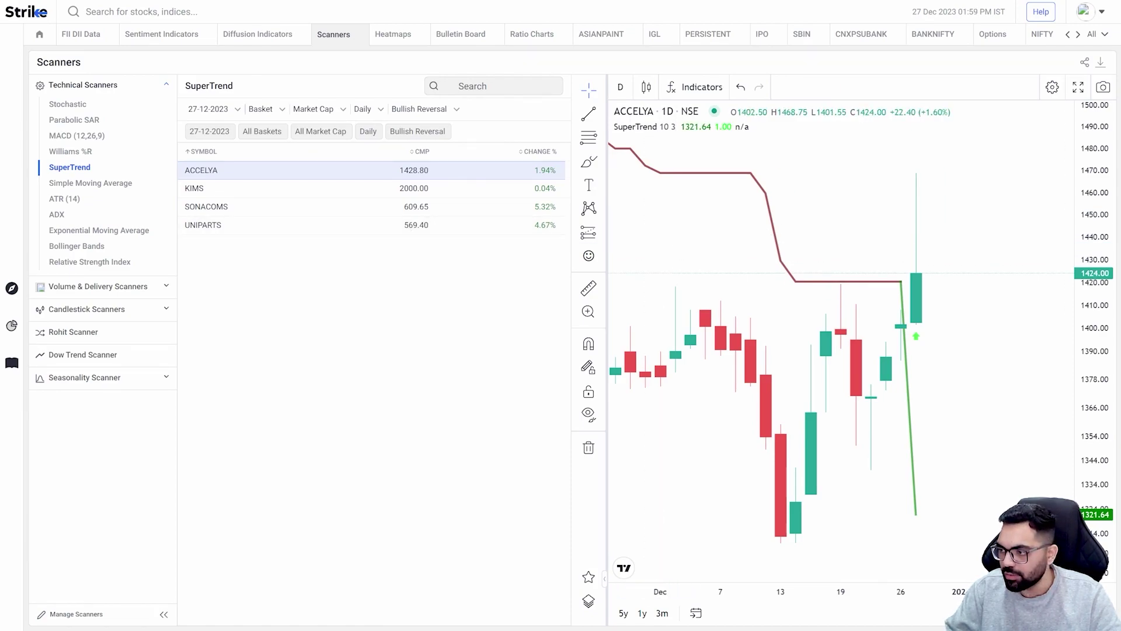
Step: Reopen the ATR (14) scanner from the Technical Scanners list
left_click(64, 199)
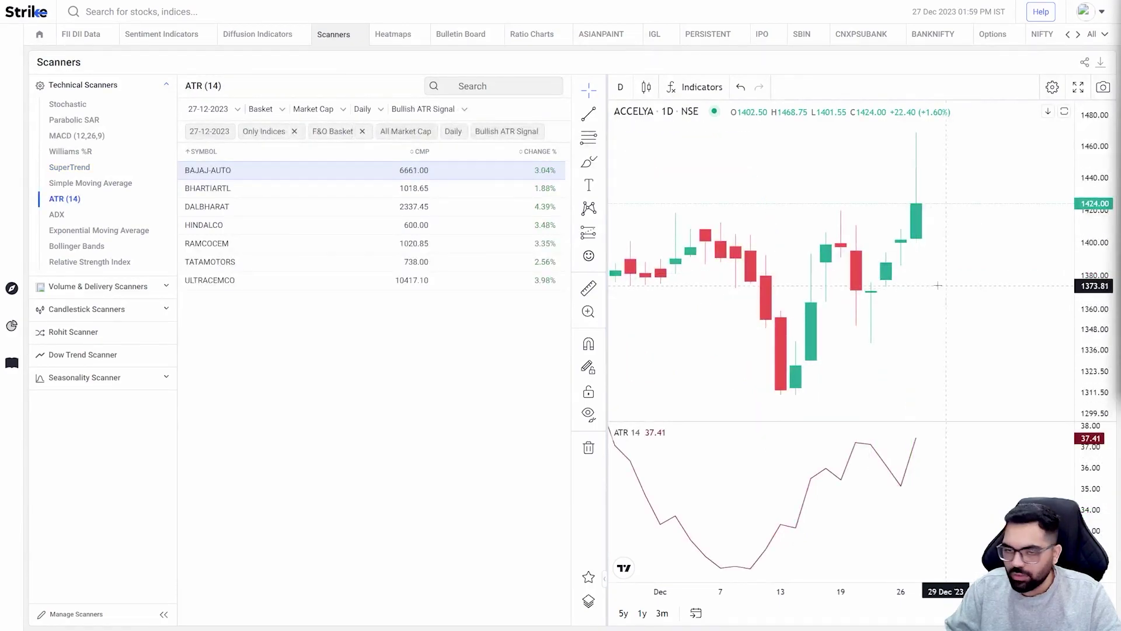